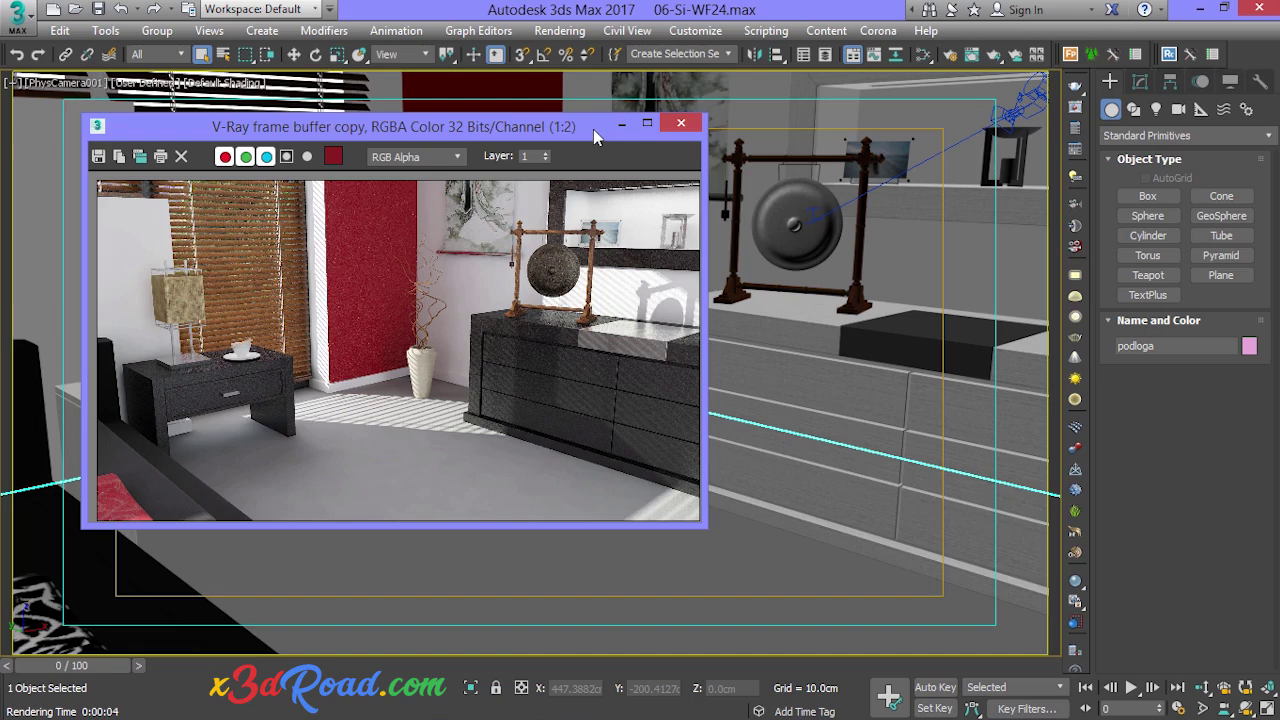
Step: Close the V-Ray frame buffer copy window and open the Slate Material Editor maximized
click(681, 122)
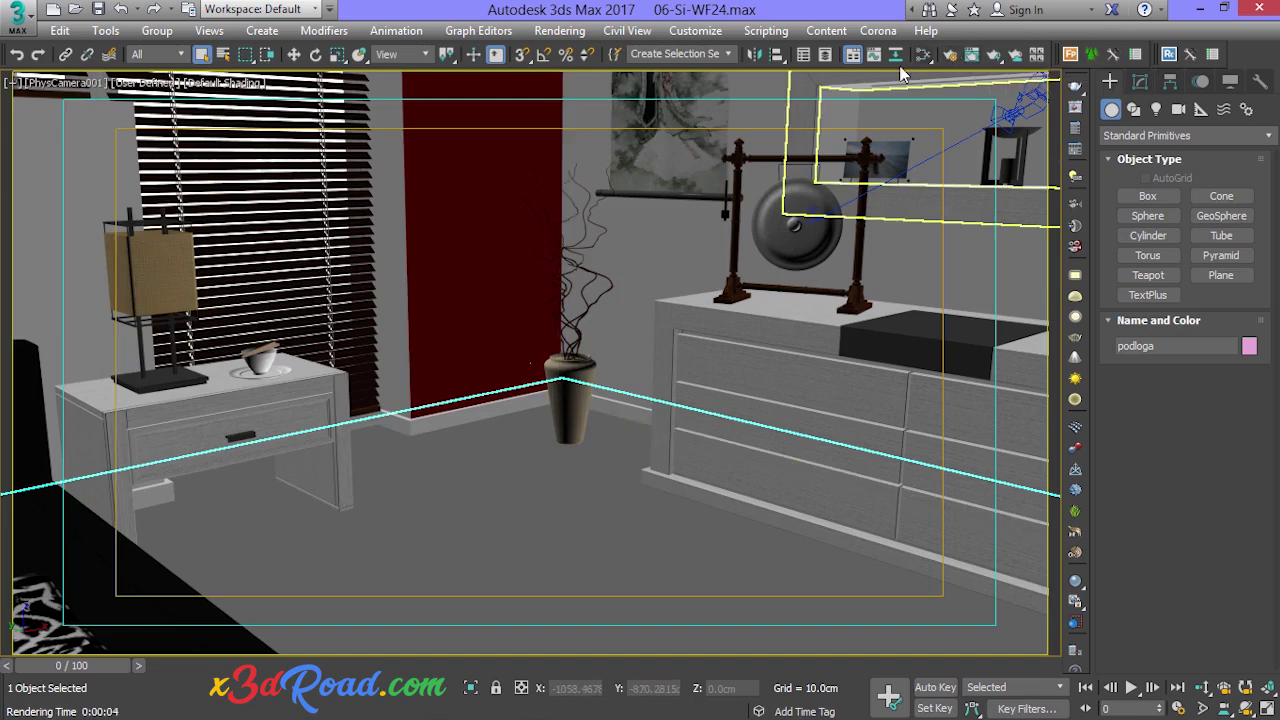
click(924, 55)
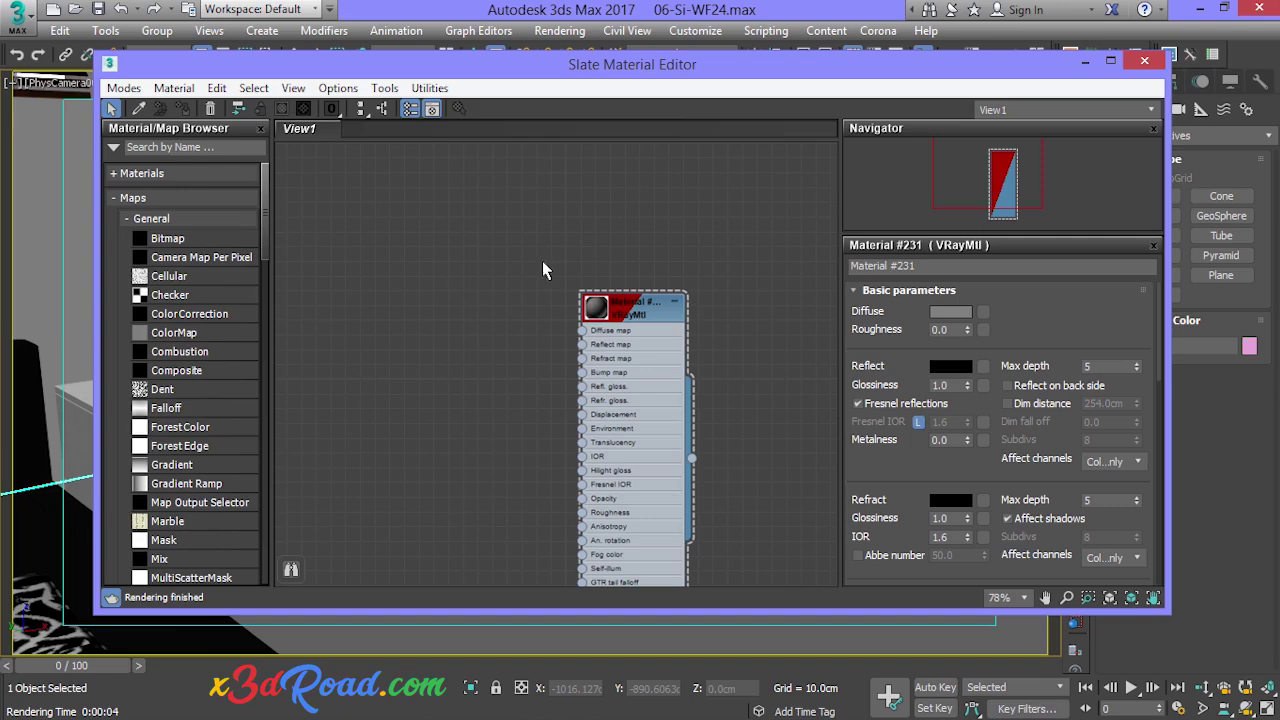
click(1110, 62)
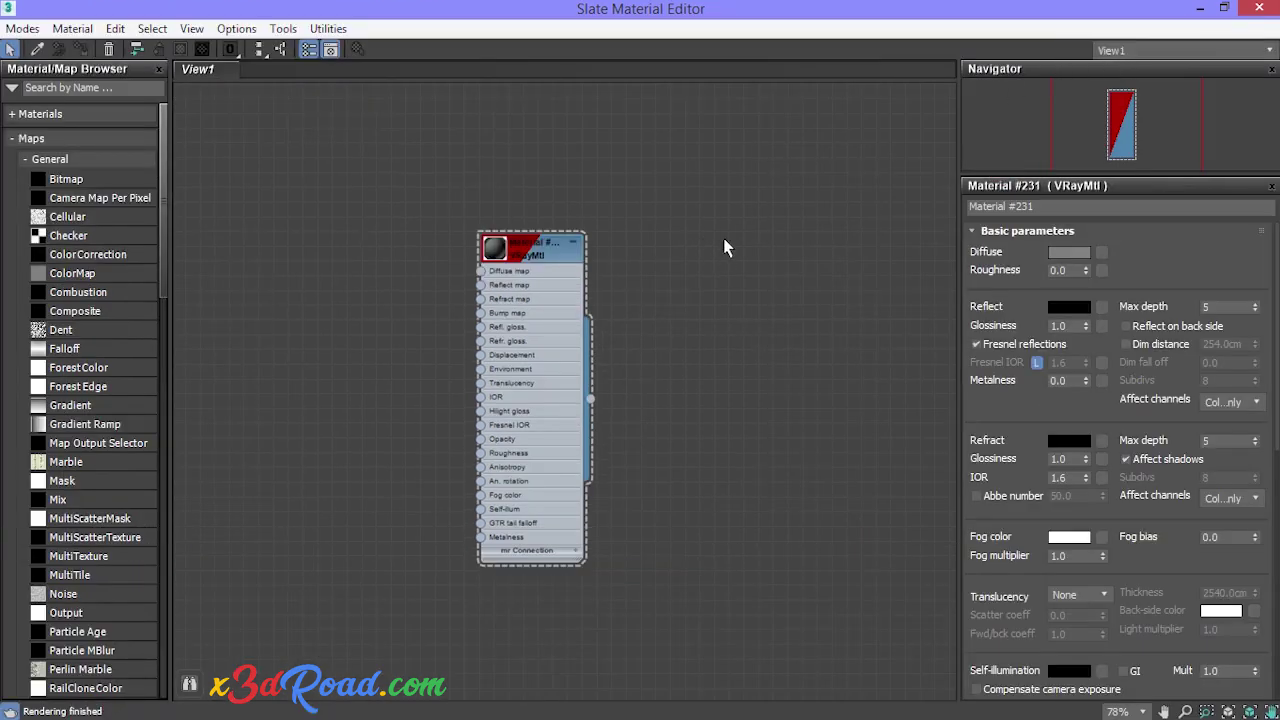
Step: Delete the existing VRayMtl node from View1 and switch back to the Select tool
click(536, 250)
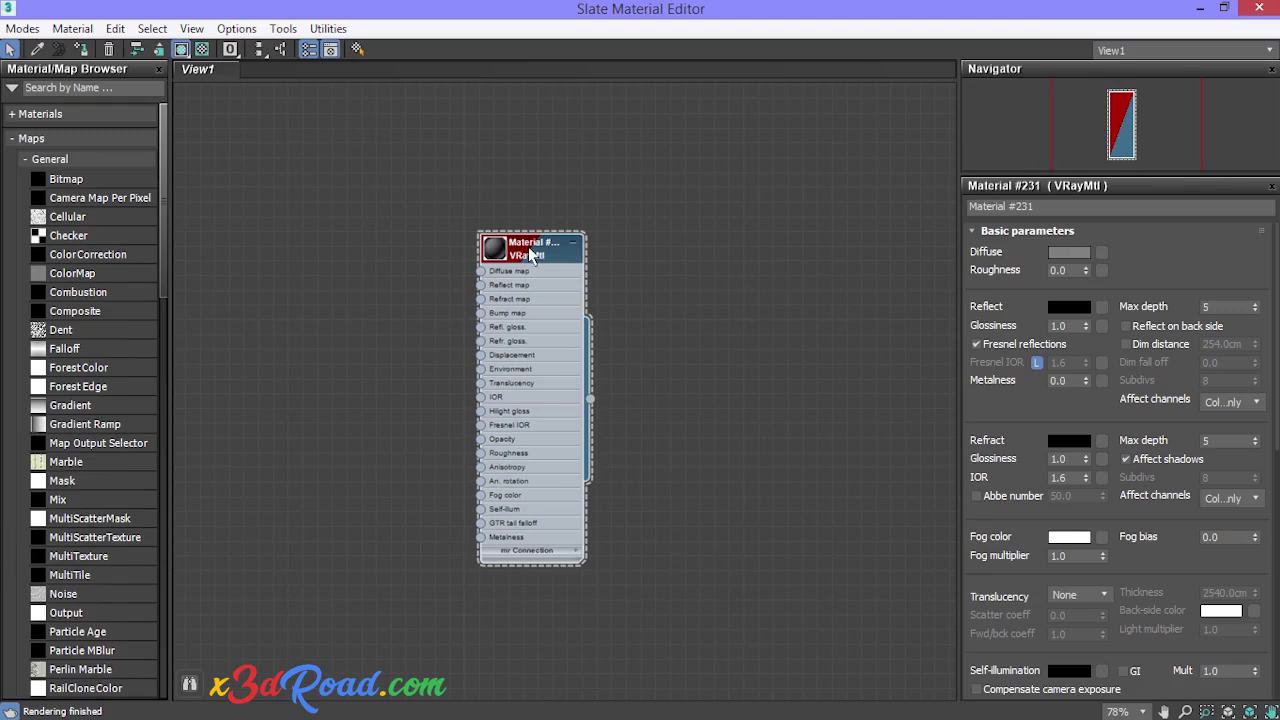
click(111, 51)
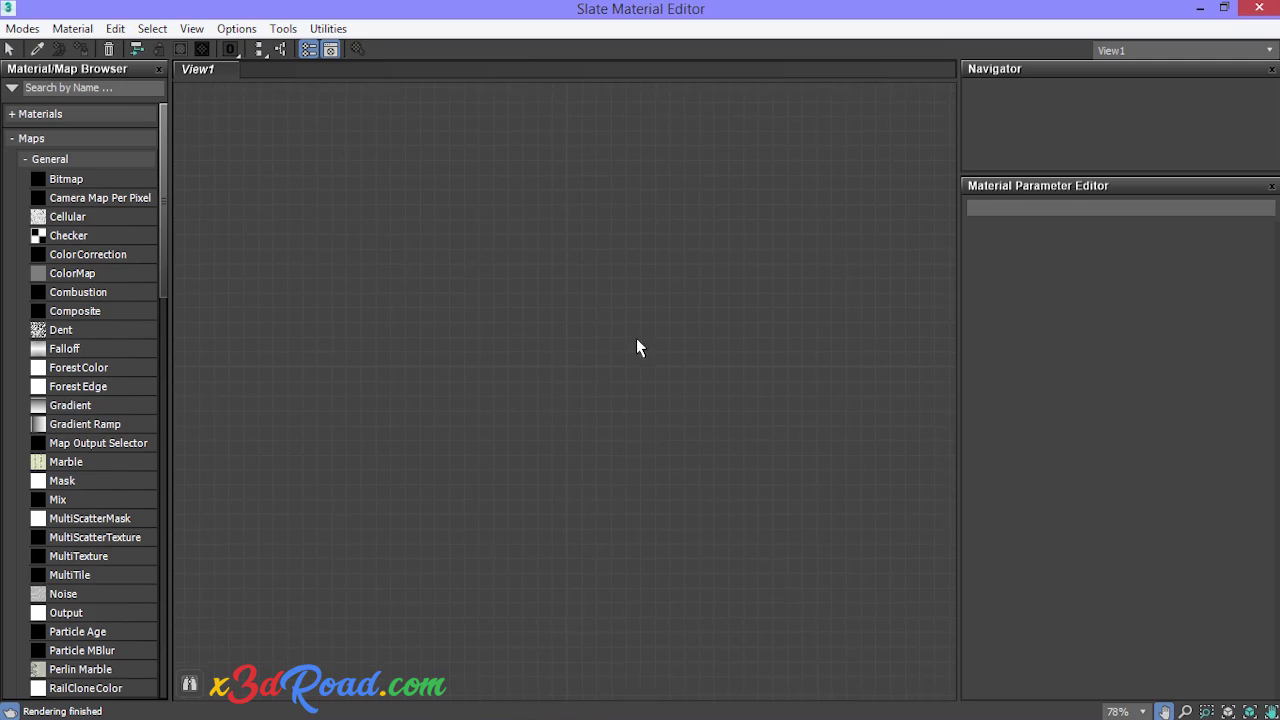
key(s)
Step: Add a new VRayMtl node in the empty node view and display its parameters
right_click(478, 278)
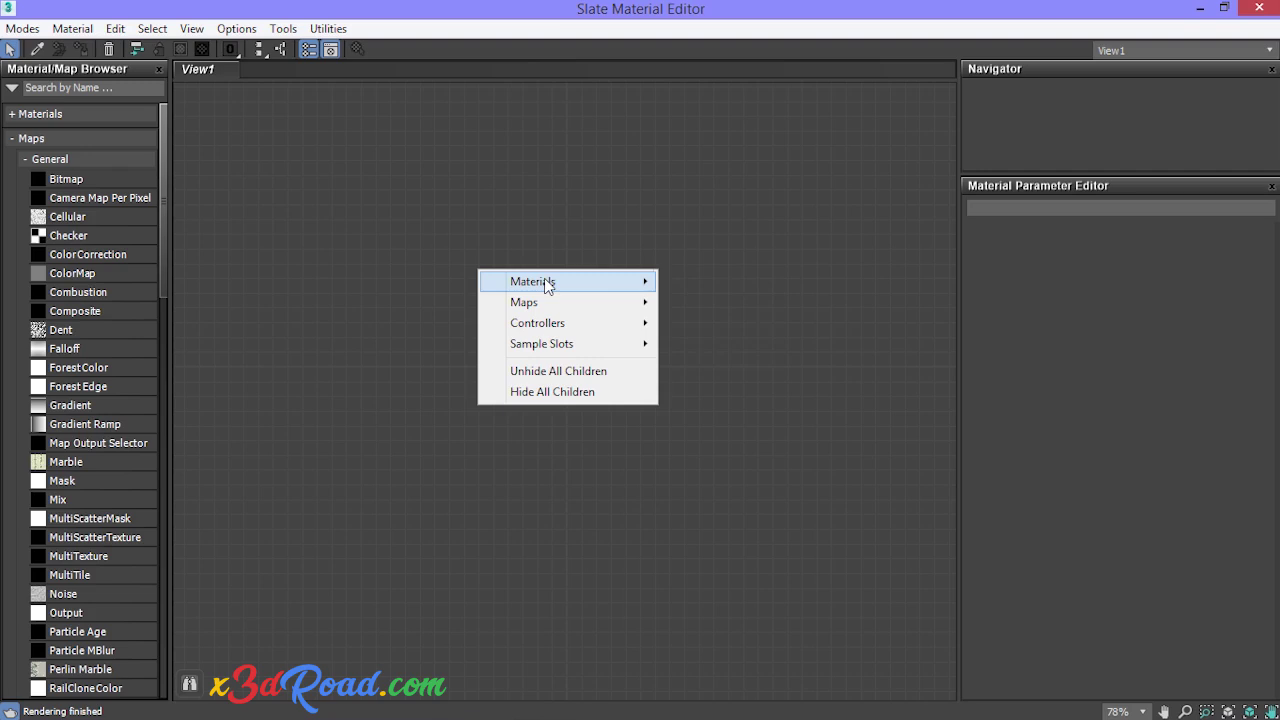
mouse_move(577, 284)
mouse_move(703, 346)
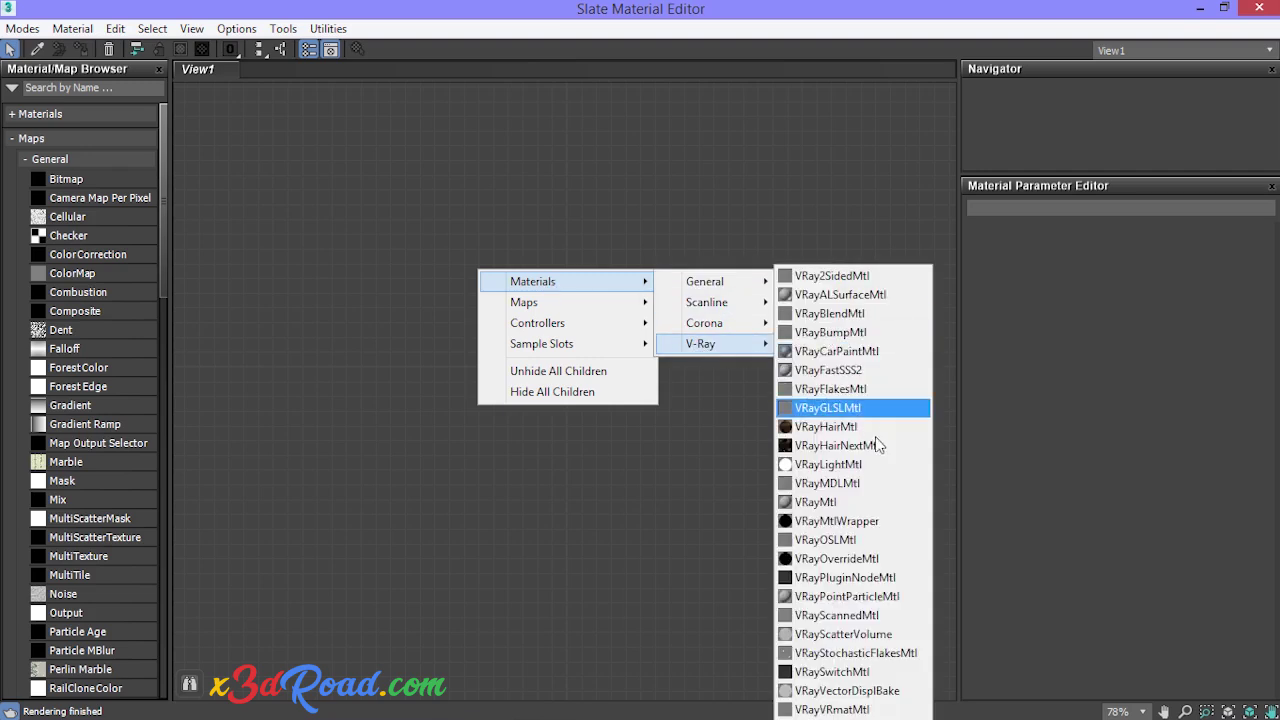
click(838, 504)
drag(462, 268, 520, 194)
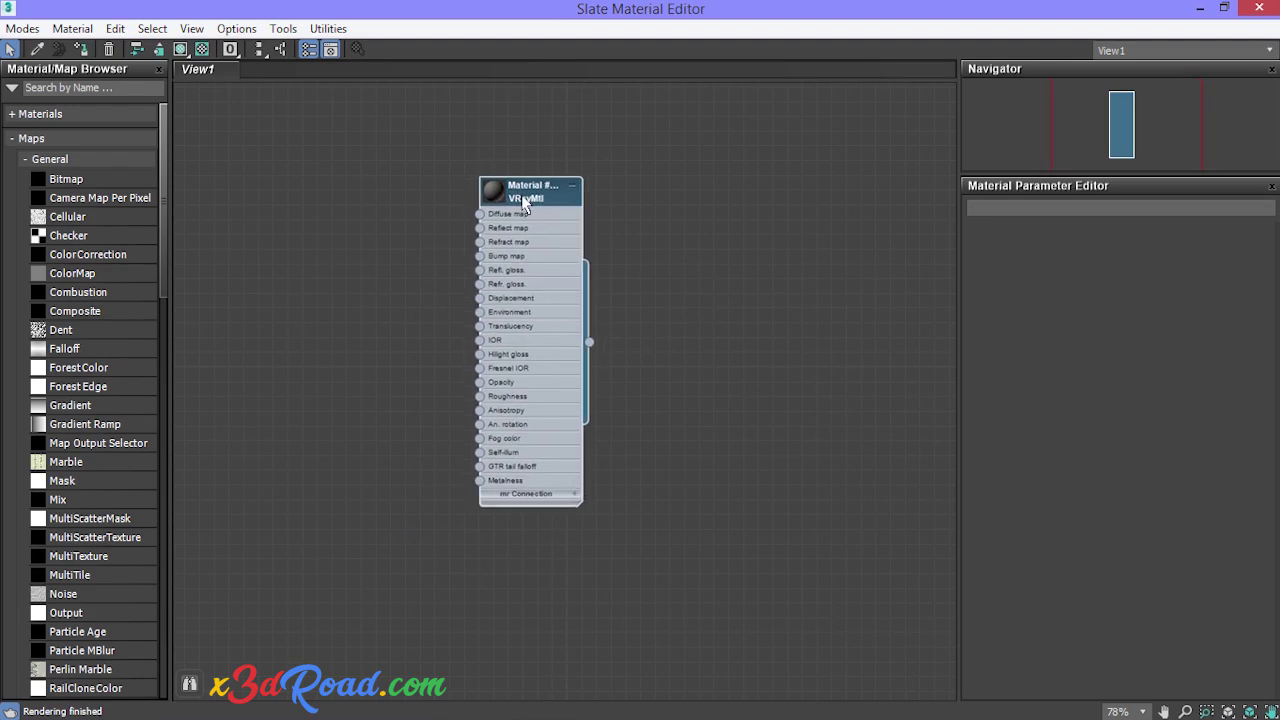
double_click(520, 196)
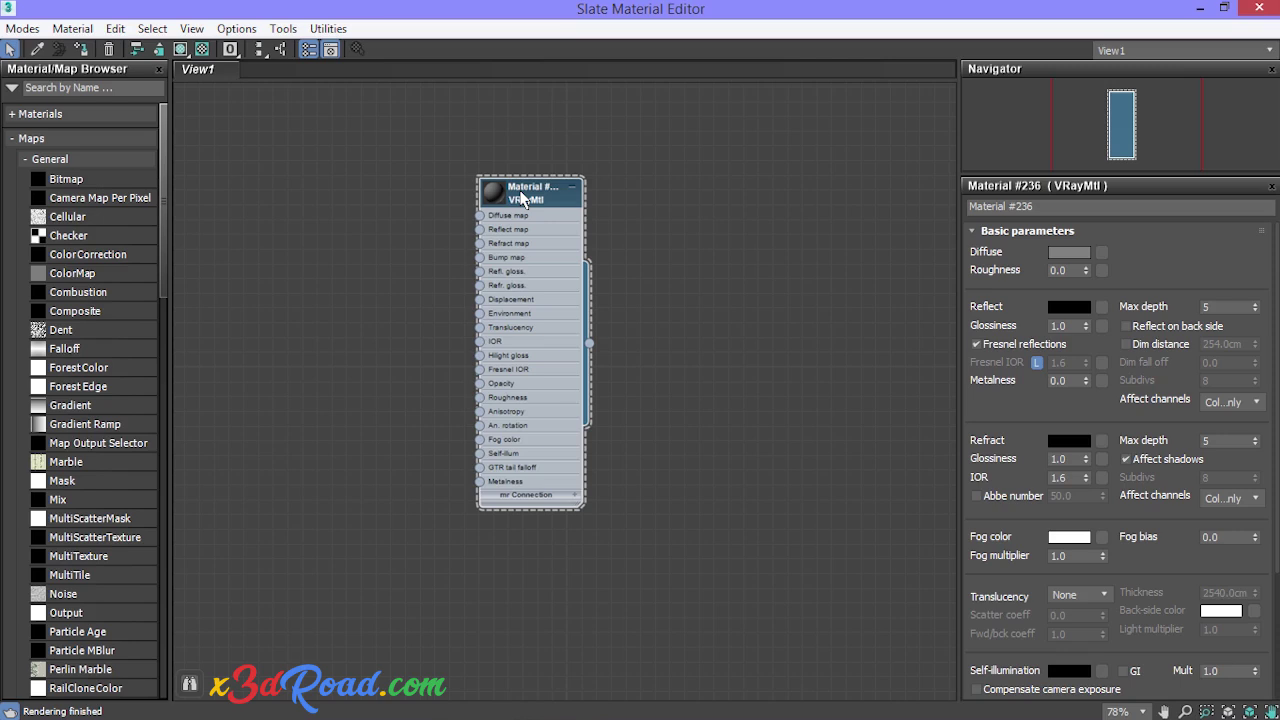
Step: Load the WoodFloor24_col image as a Bitmap in the material's diffuse map slot
click(1101, 252)
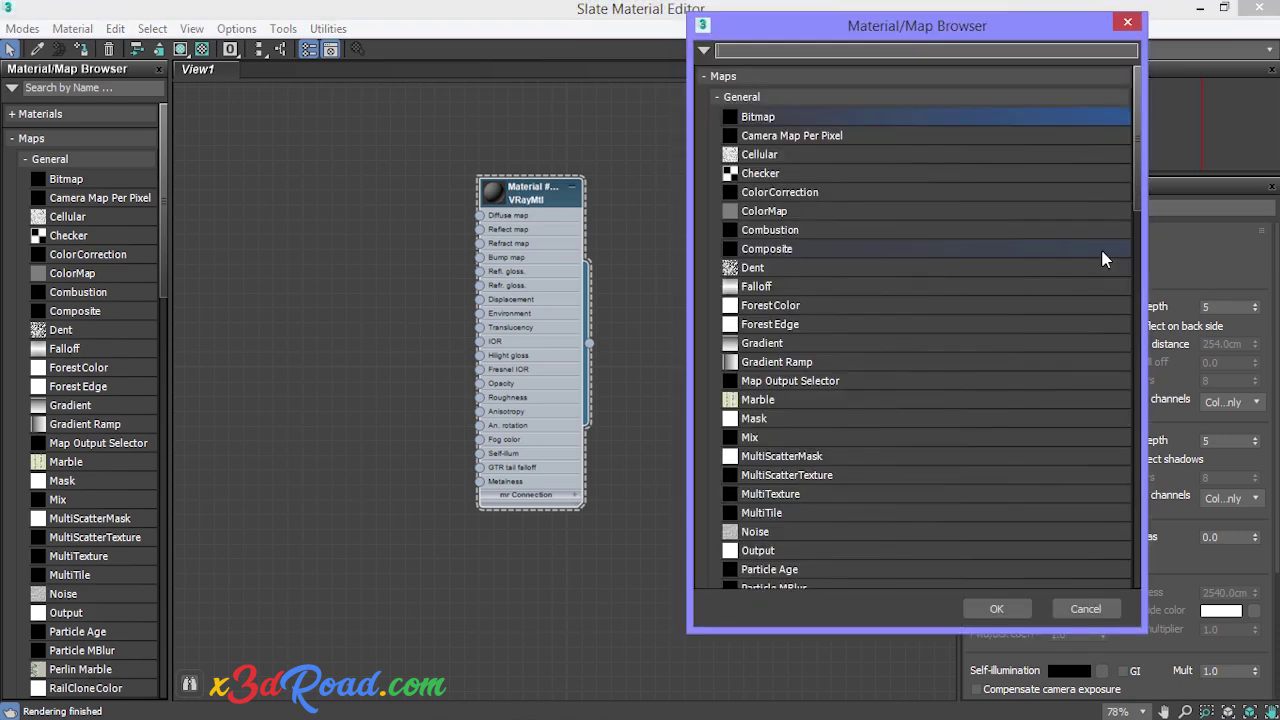
double_click(766, 117)
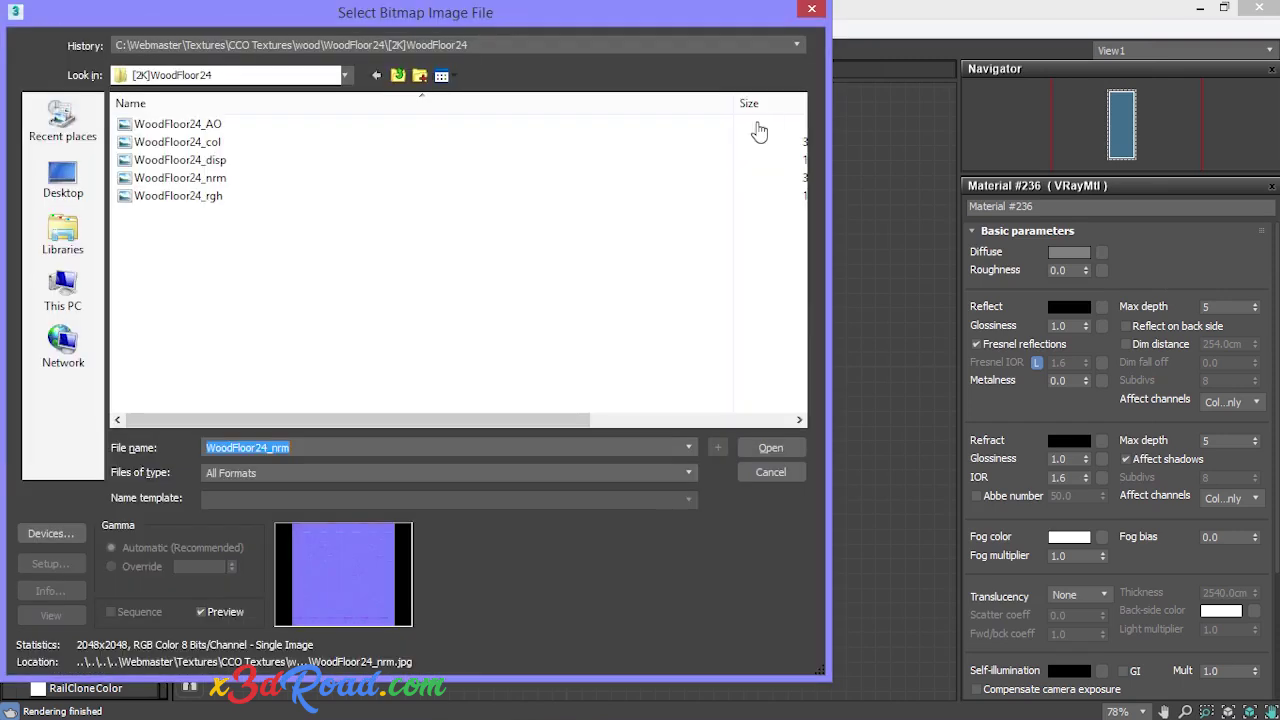
click(220, 152)
double_click(222, 158)
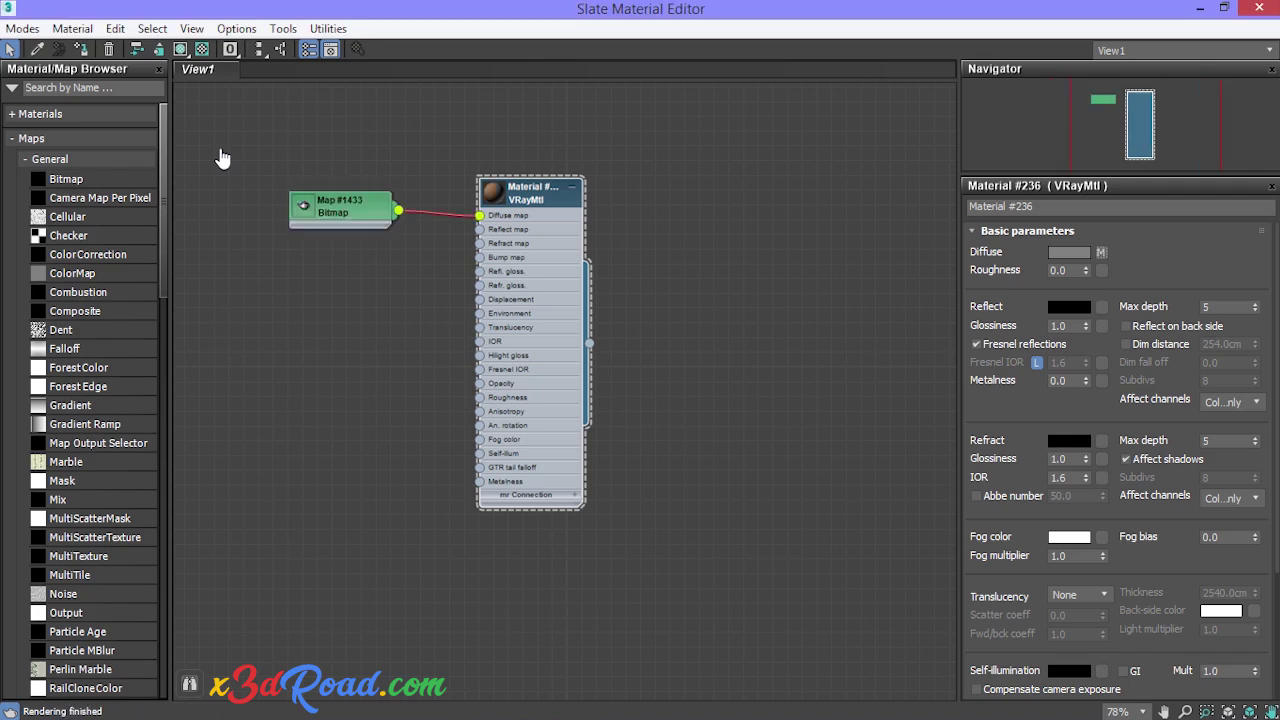
Step: Set the wood material's reflection color to pure white (255) and its reflection glossiness to 0.4
click(1070, 309)
drag(555, 124, 555, 265)
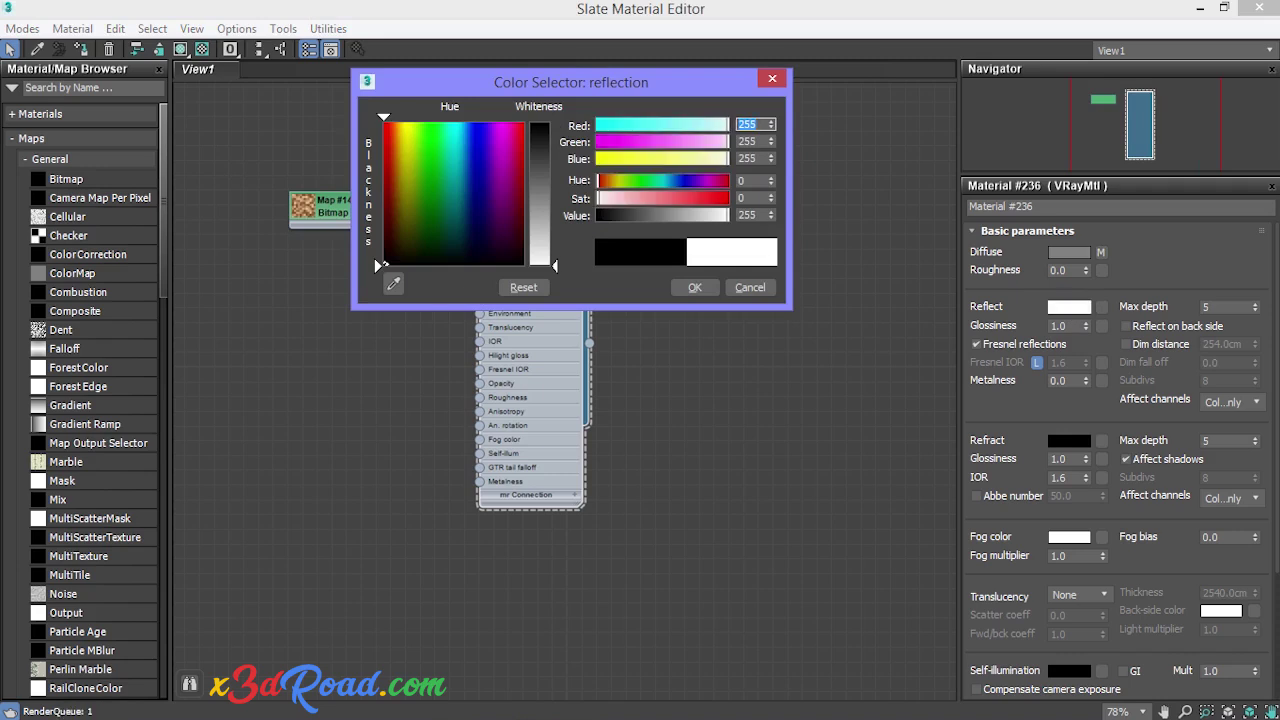
click(694, 287)
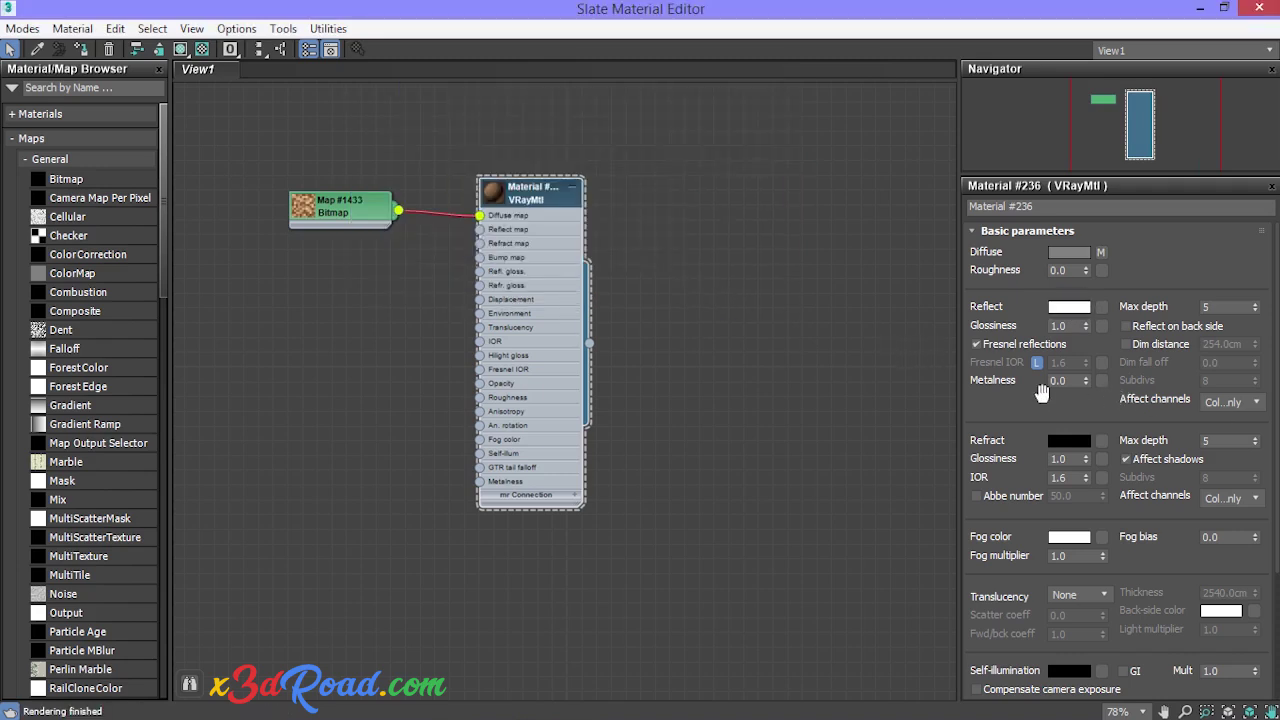
double_click(1064, 325)
text(.4)
key(Return)
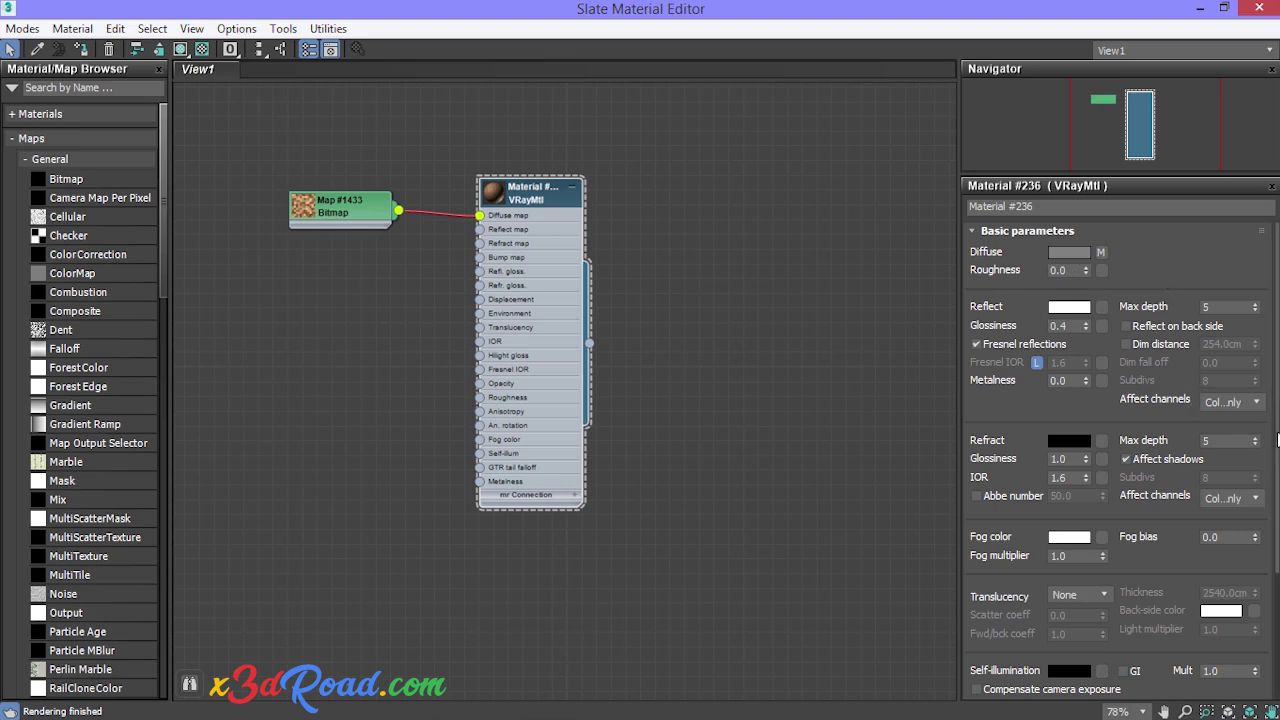
Step: Set the wood material's bump amount to 35 and load the WoodFloor24_nrm image as its bump Bitmap
drag(1268, 435, 1278, 590)
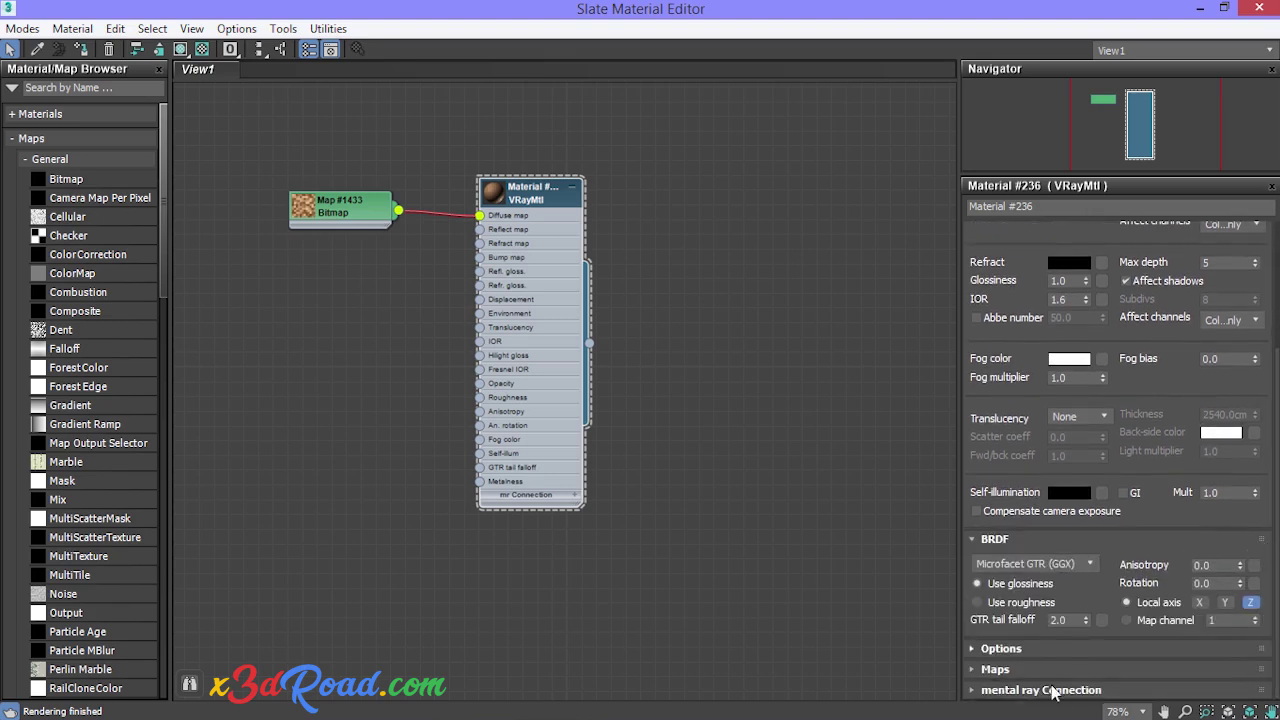
click(1005, 668)
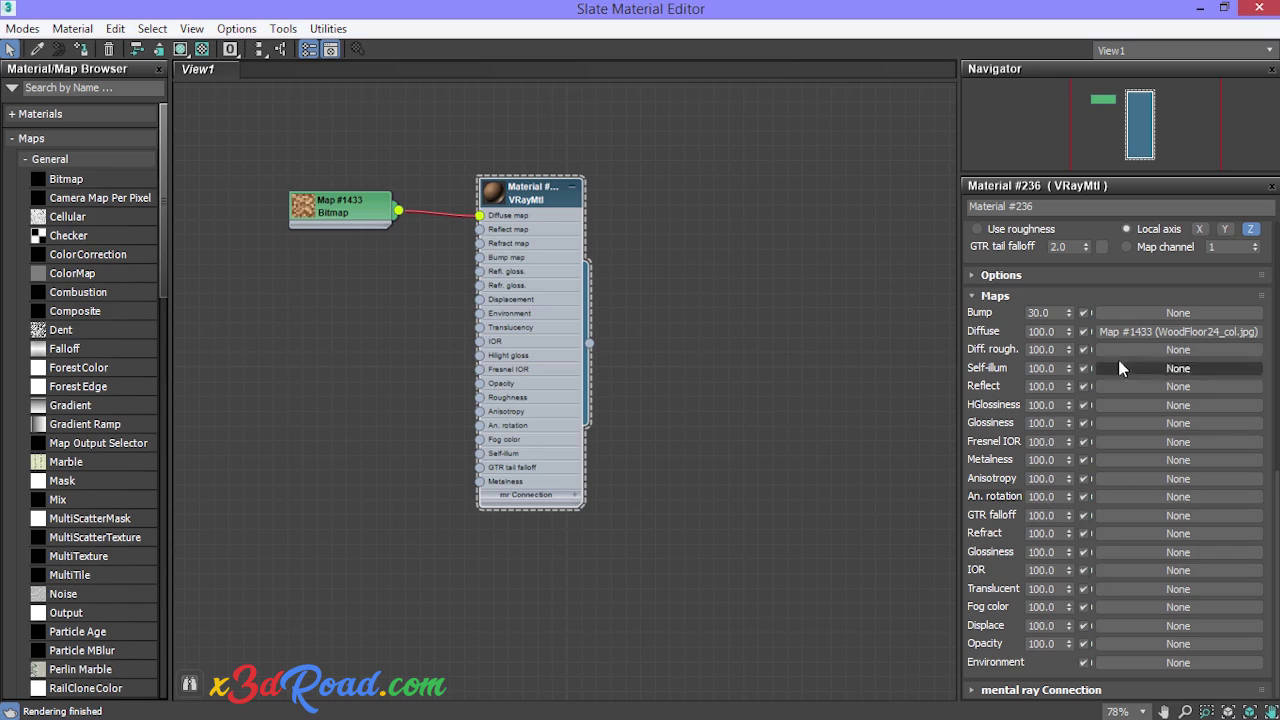
double_click(1054, 312)
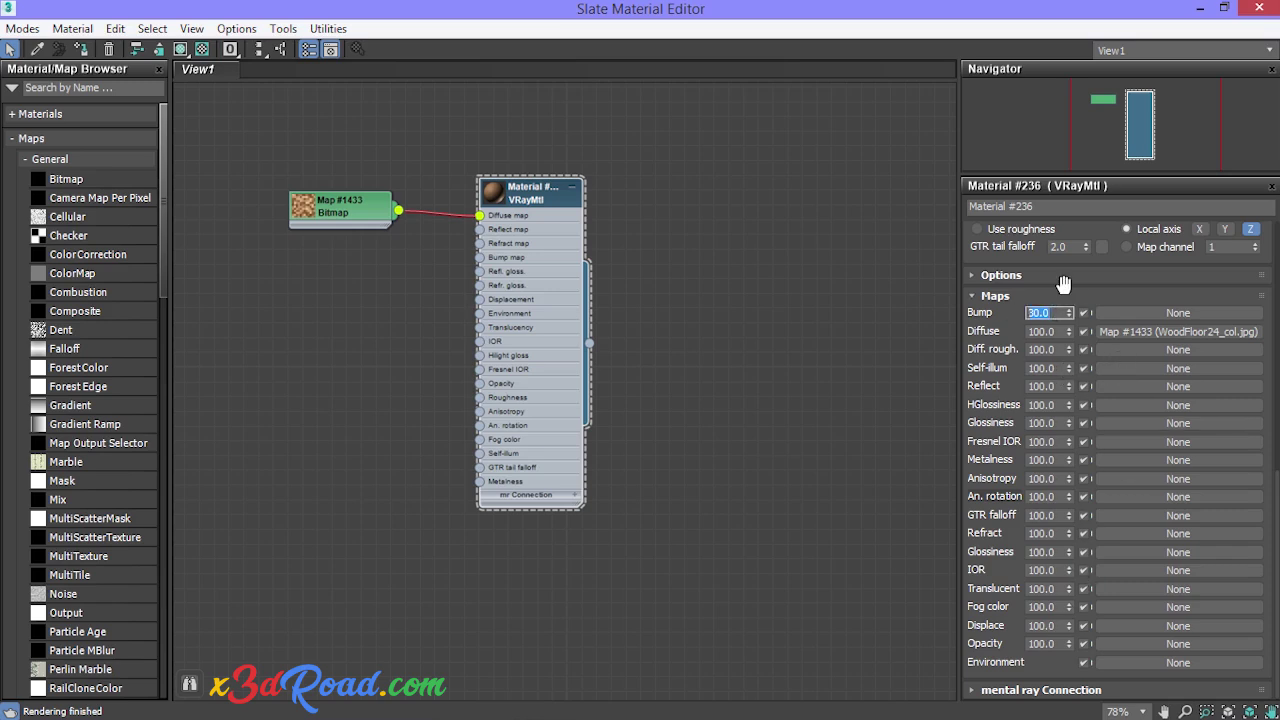
text(35)
click(1160, 313)
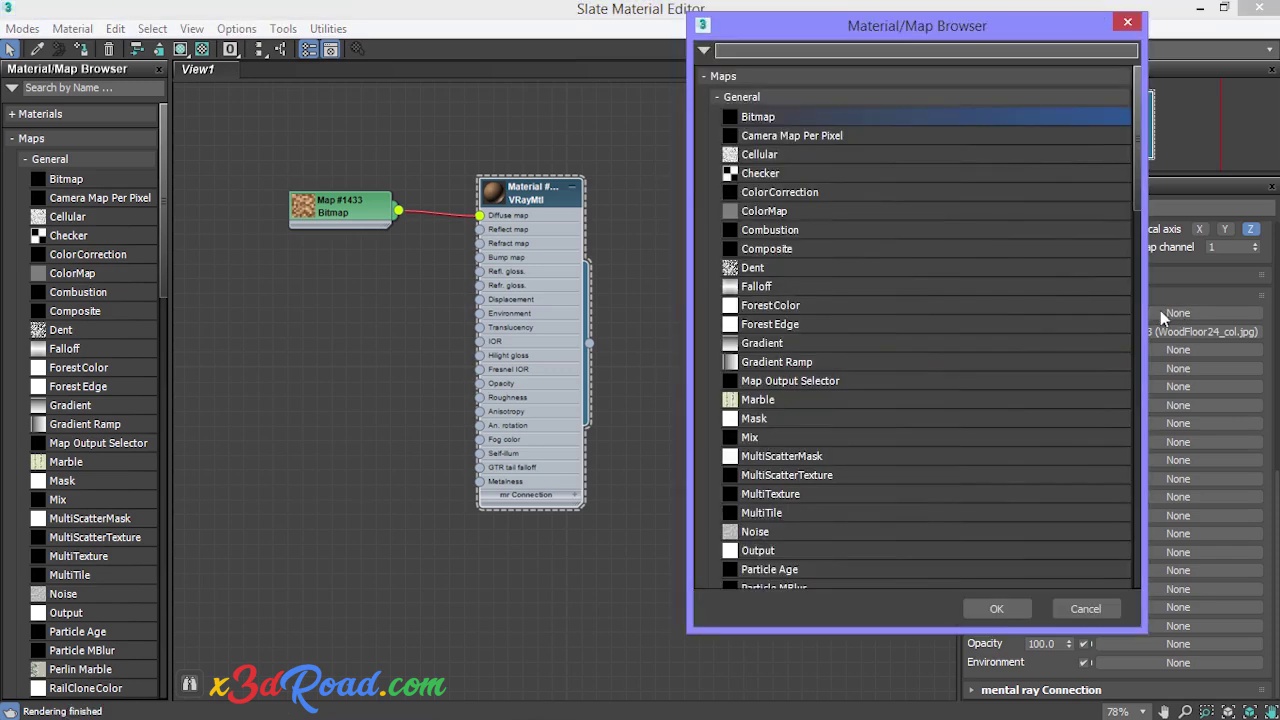
double_click(762, 116)
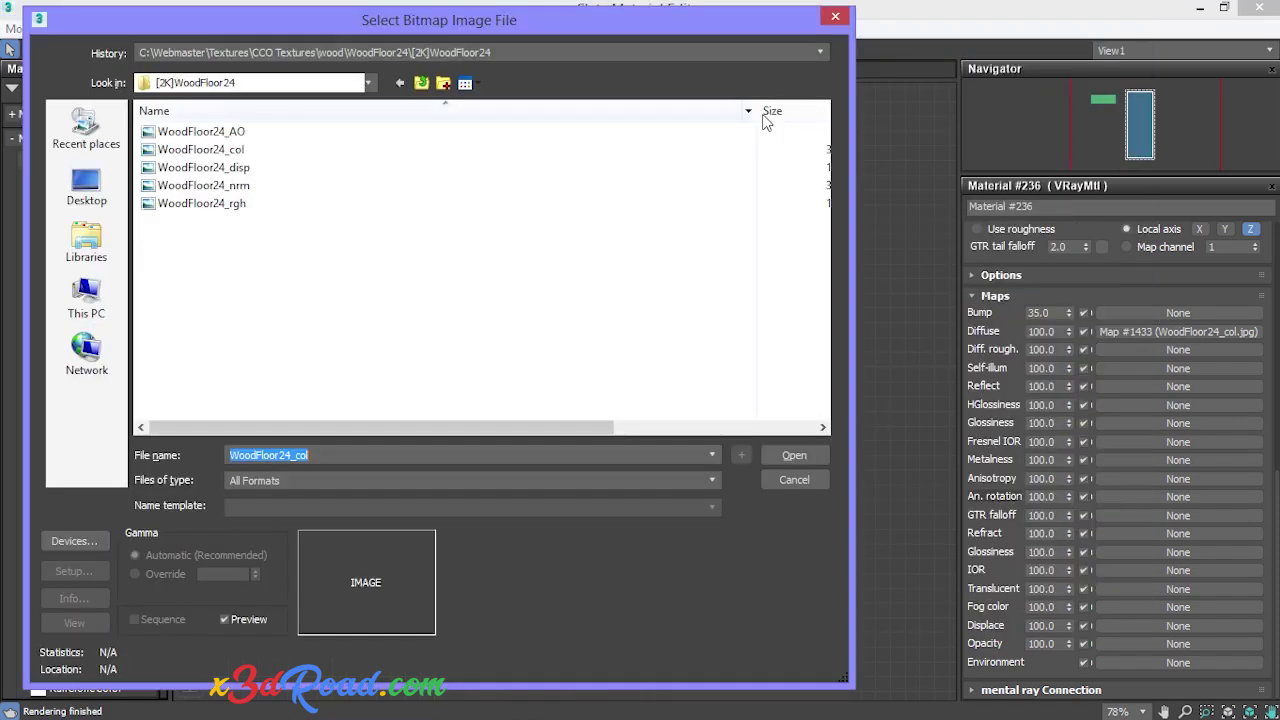
click(248, 188)
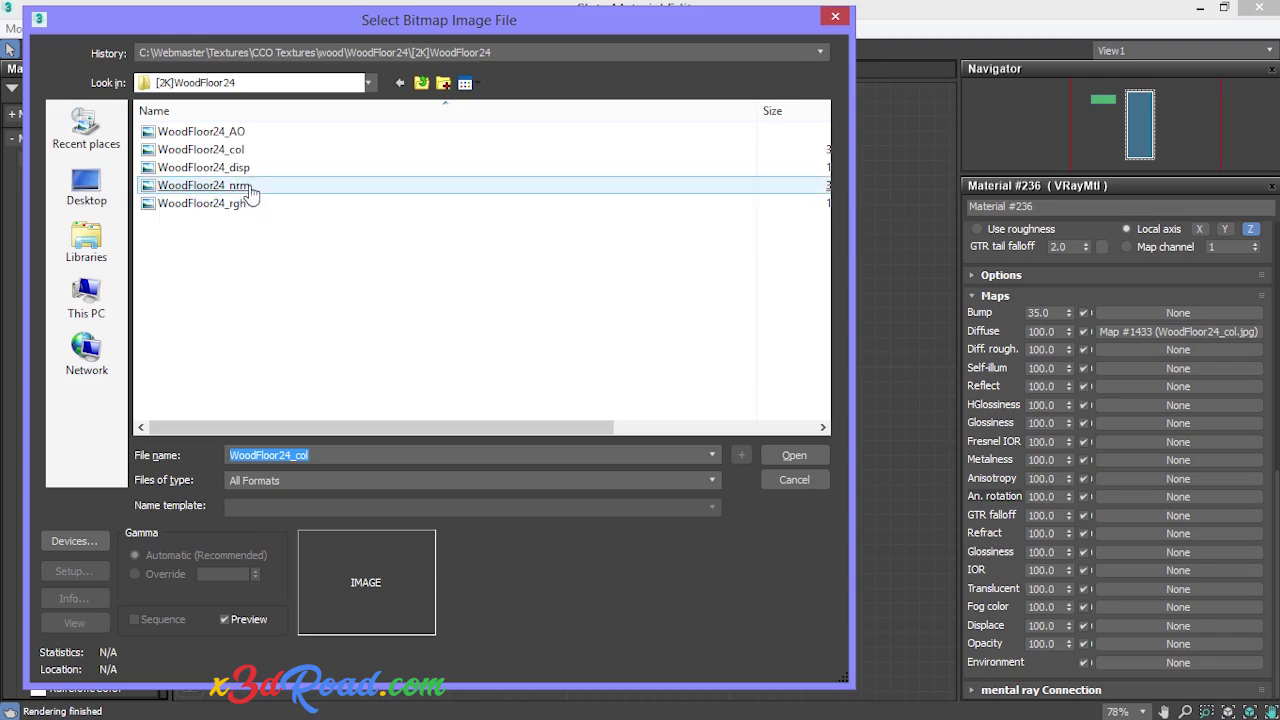
double_click(237, 189)
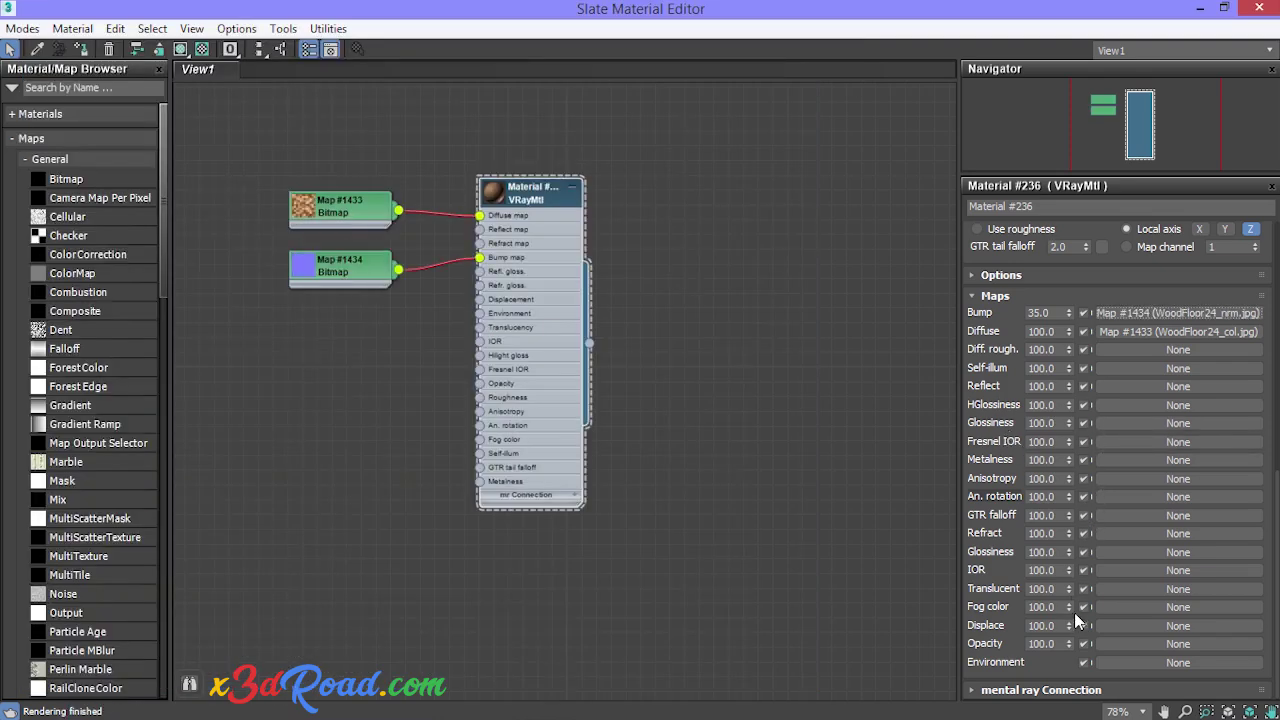
Step: Add a second VRayMtl node below the wood material and display its parameters
scroll(1180, 479, up, 15)
middle_drag(651, 400, 636, 313)
right_click(491, 369)
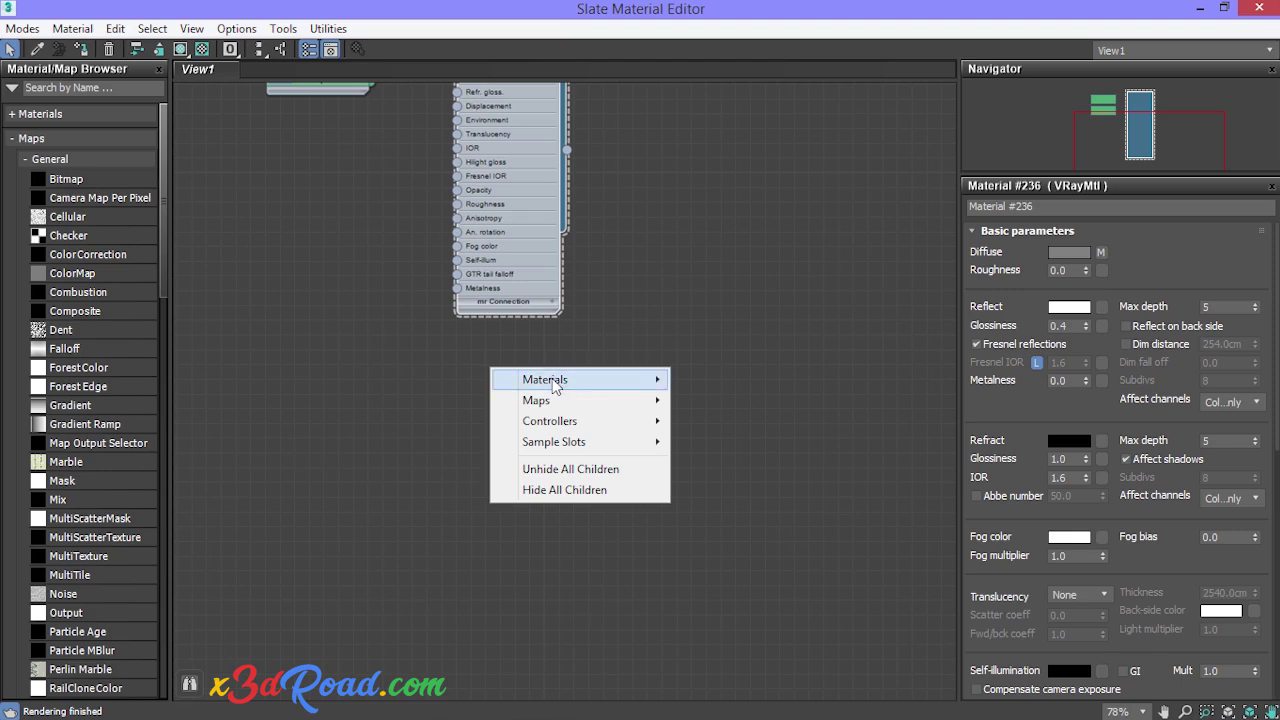
mouse_move(556, 383)
mouse_move(727, 452)
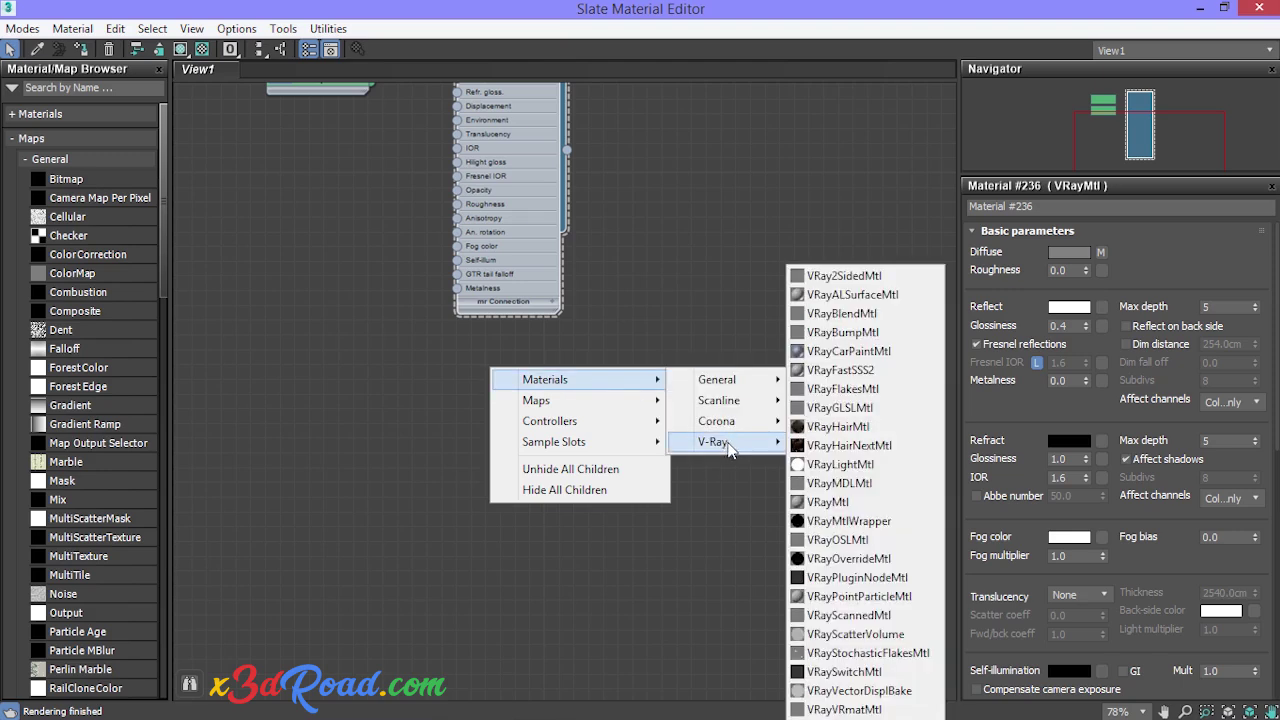
click(845, 503)
drag(481, 367, 495, 382)
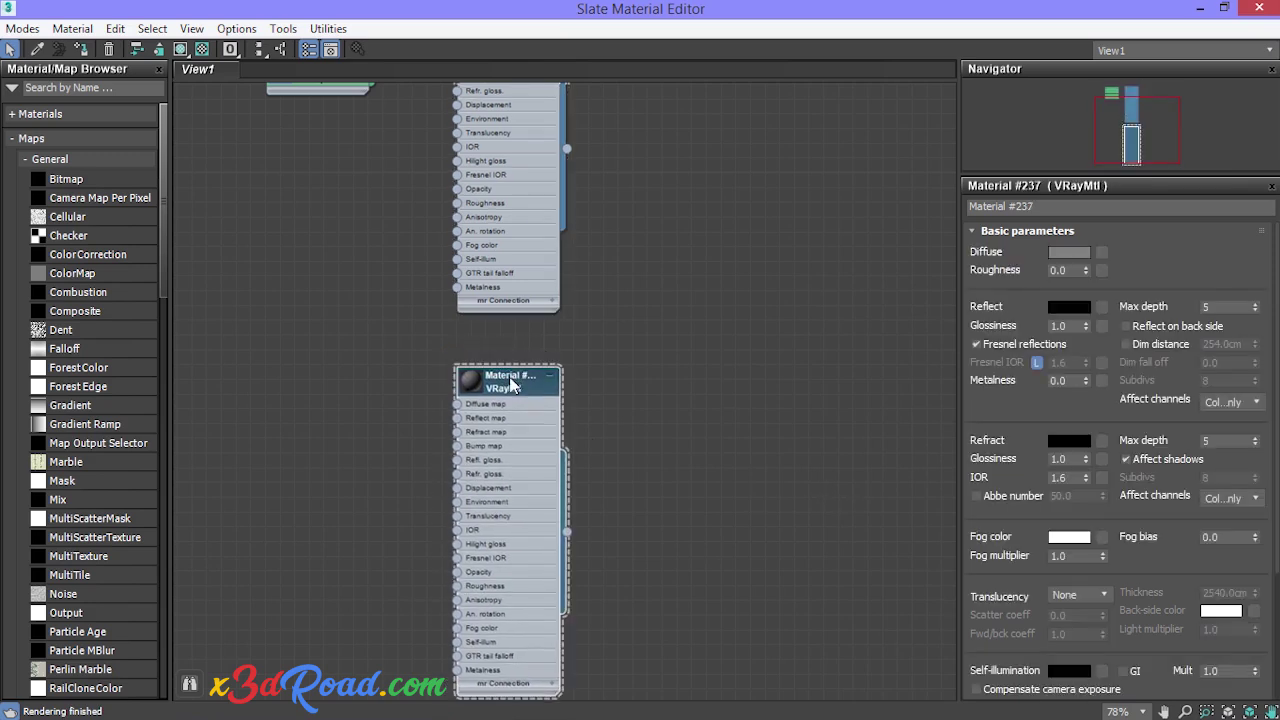
Step: Set the second VRayMtl's diffuse color to black and its reflection color to pure white (255)
click(1072, 252)
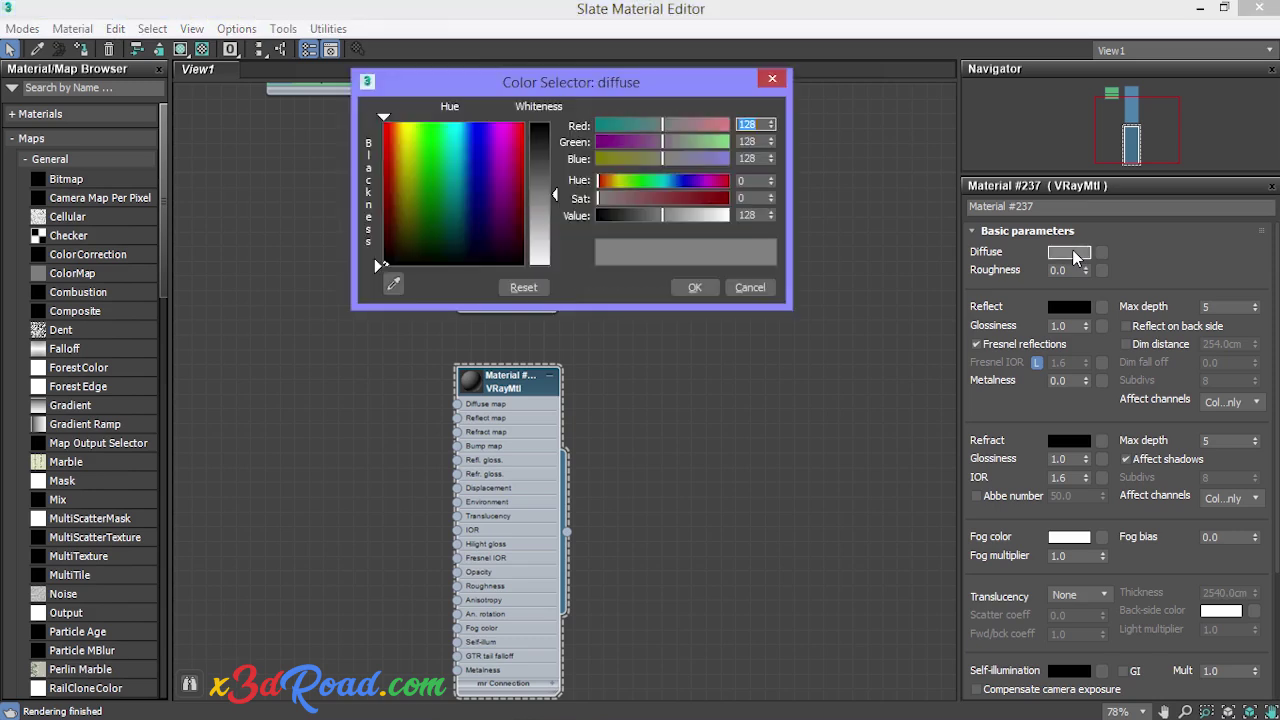
click(692, 287)
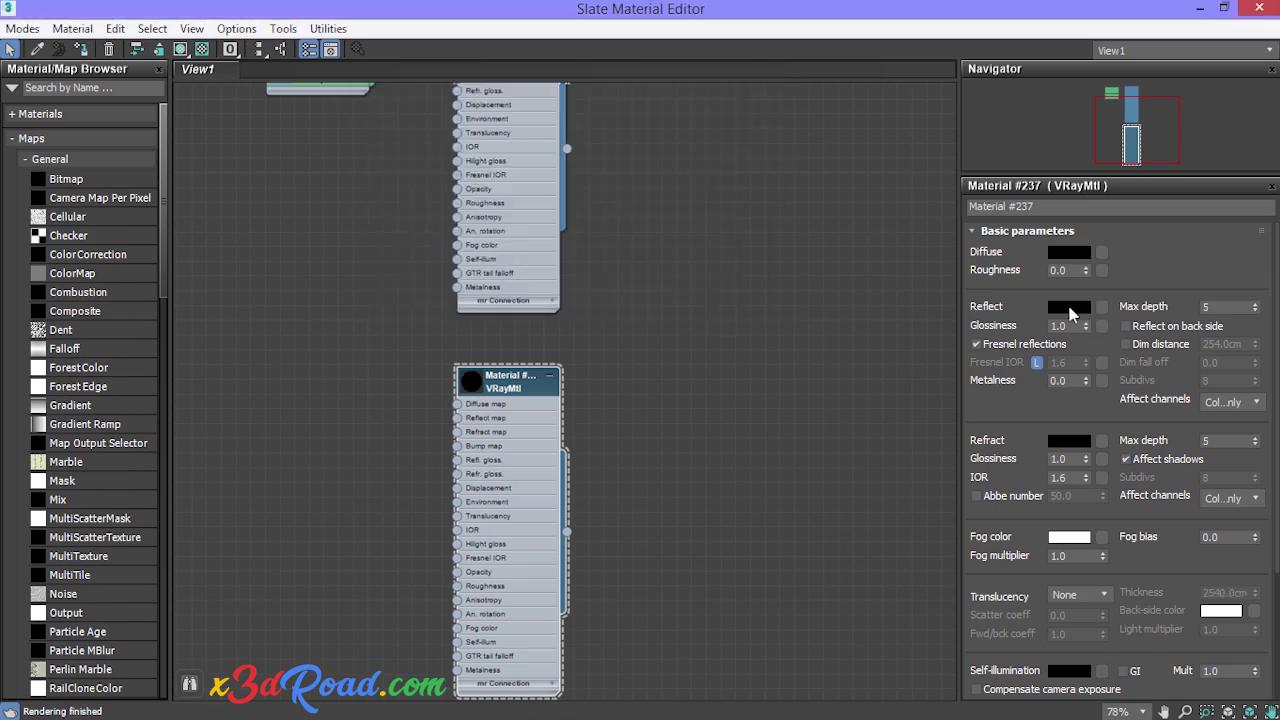
click(1076, 310)
click(724, 215)
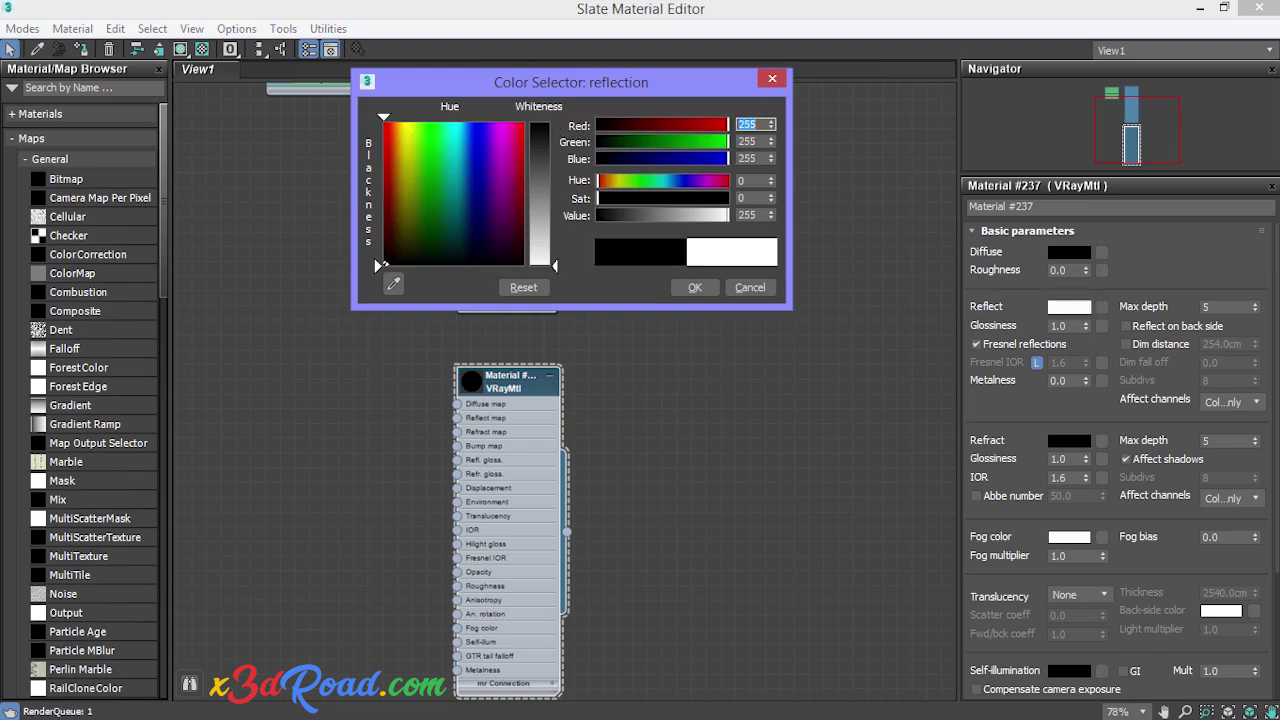
click(694, 287)
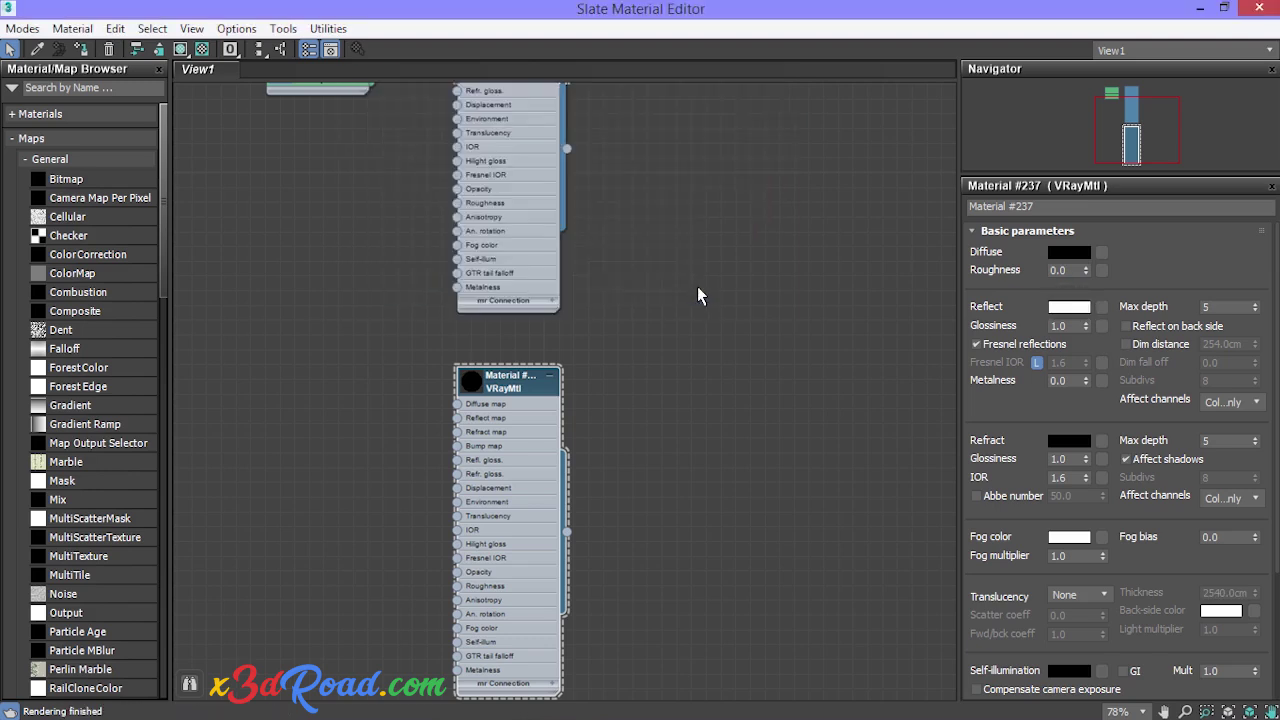
Step: Turn off Fresnel reflections for the second VRayMtl and set its reflection glossiness to 0.85
click(978, 343)
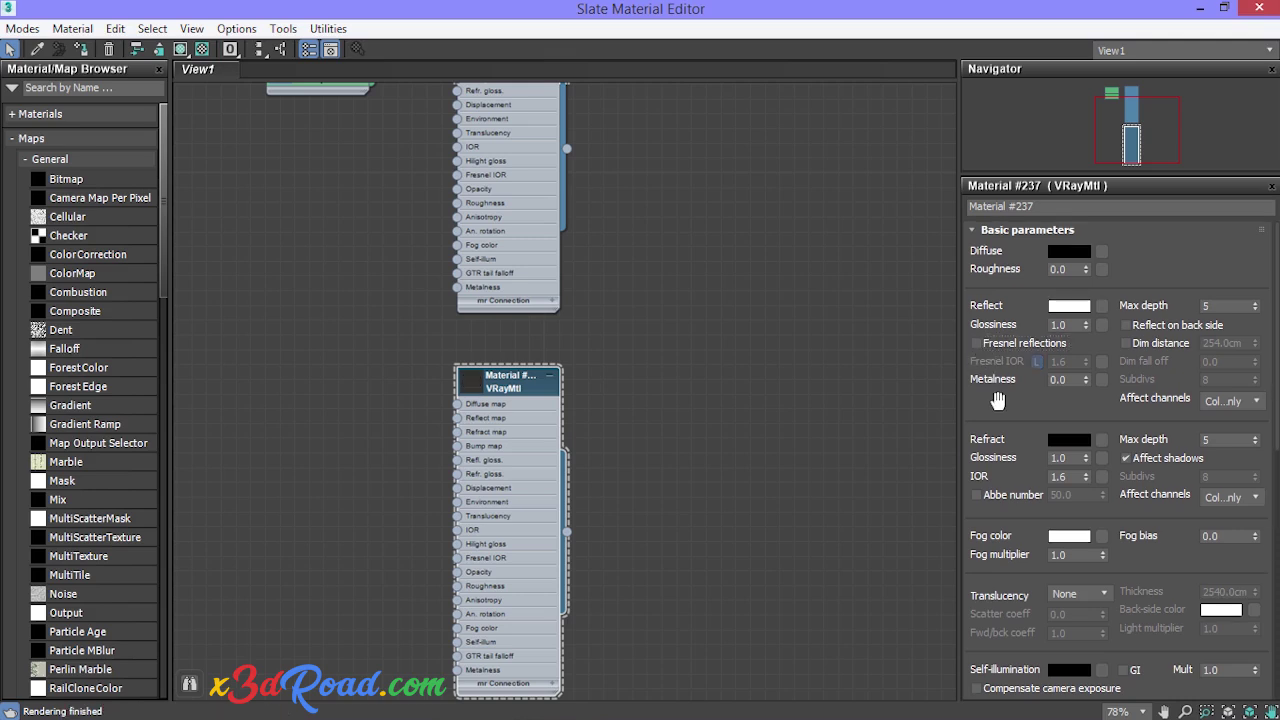
click(1062, 325)
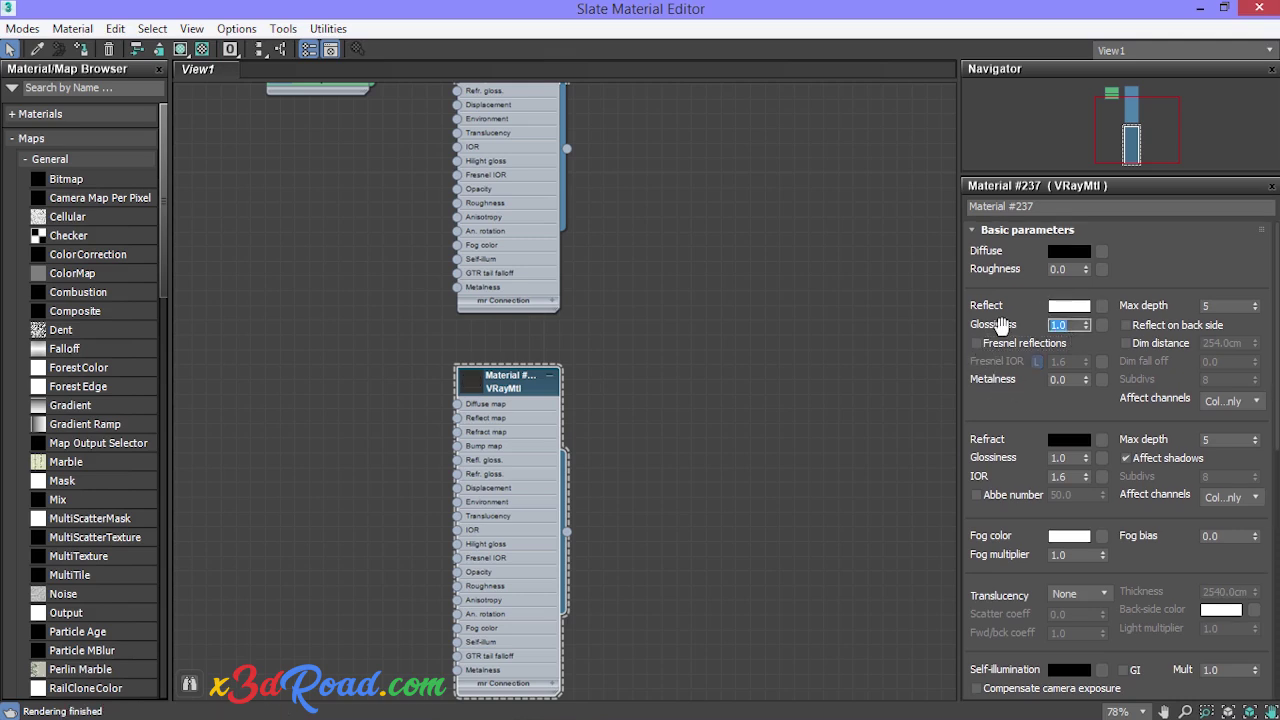
text(0.85)
key(Return)
Step: Add a VRayBlendMtl node beside the two VRayMtl nodes
middle_drag(665, 306, 480, 396)
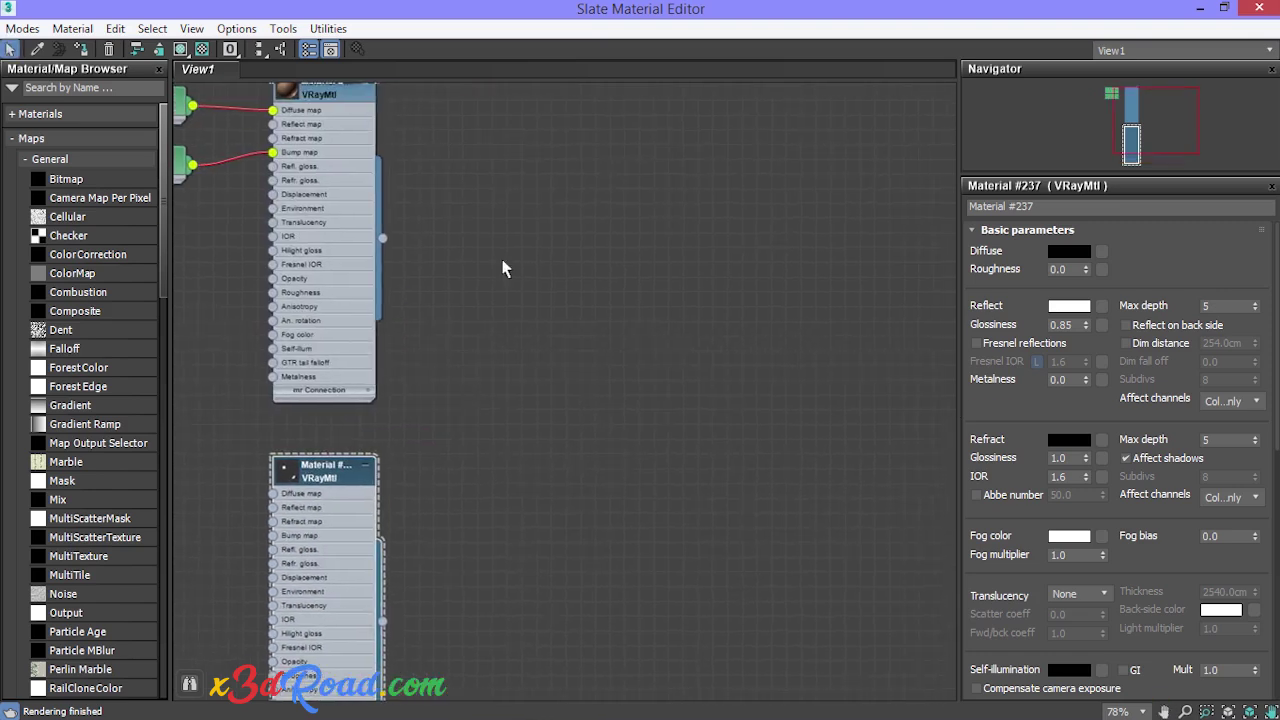
right_click(500, 262)
mouse_move(556, 276)
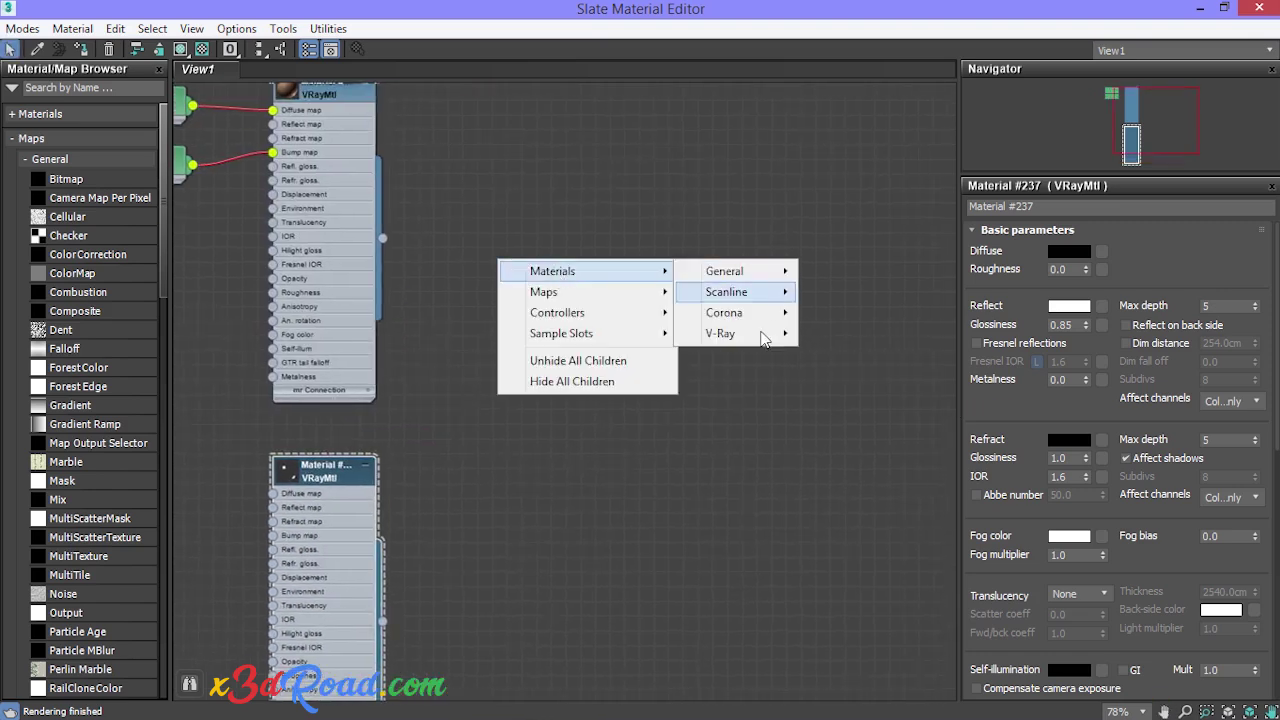
mouse_move(740, 333)
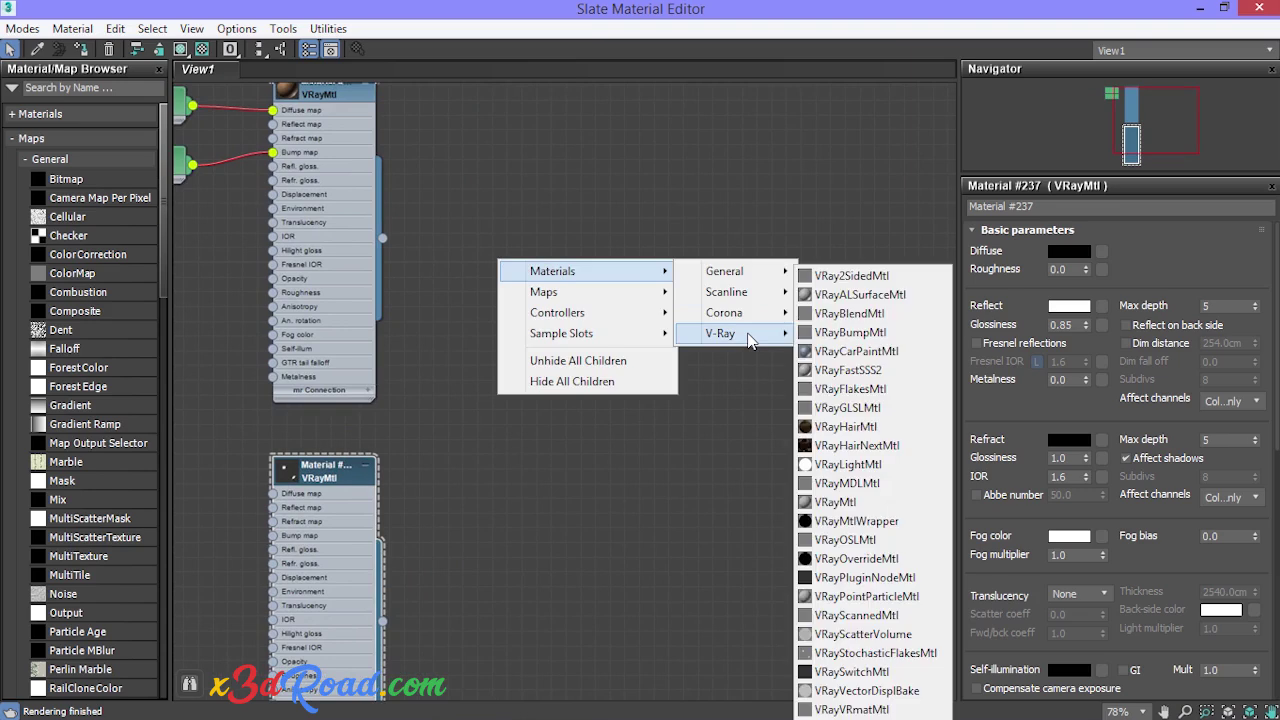
click(880, 316)
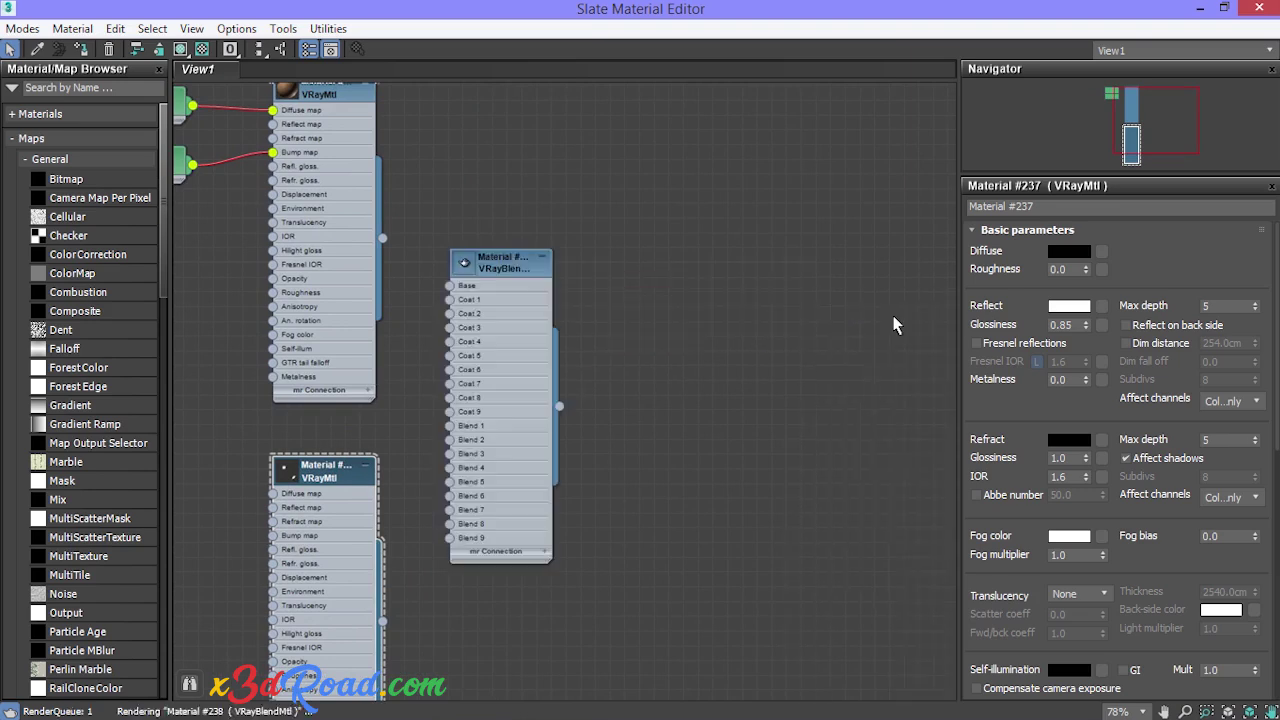
Step: Move the VRayBlendMtl node clear of the others, connecting the wood VRayMtl to its Base and the second VRayMtl to Coat 1
drag(510, 258, 685, 232)
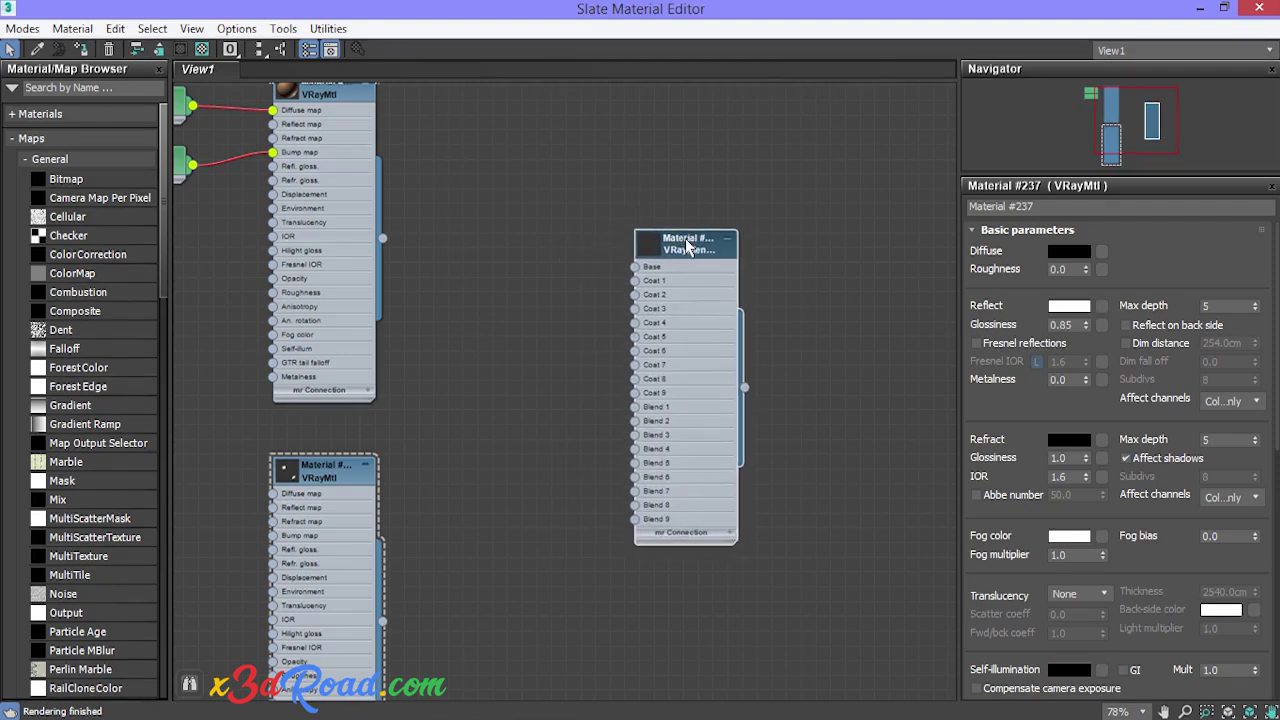
middle_drag(434, 284, 504, 348)
drag(454, 301, 712, 337)
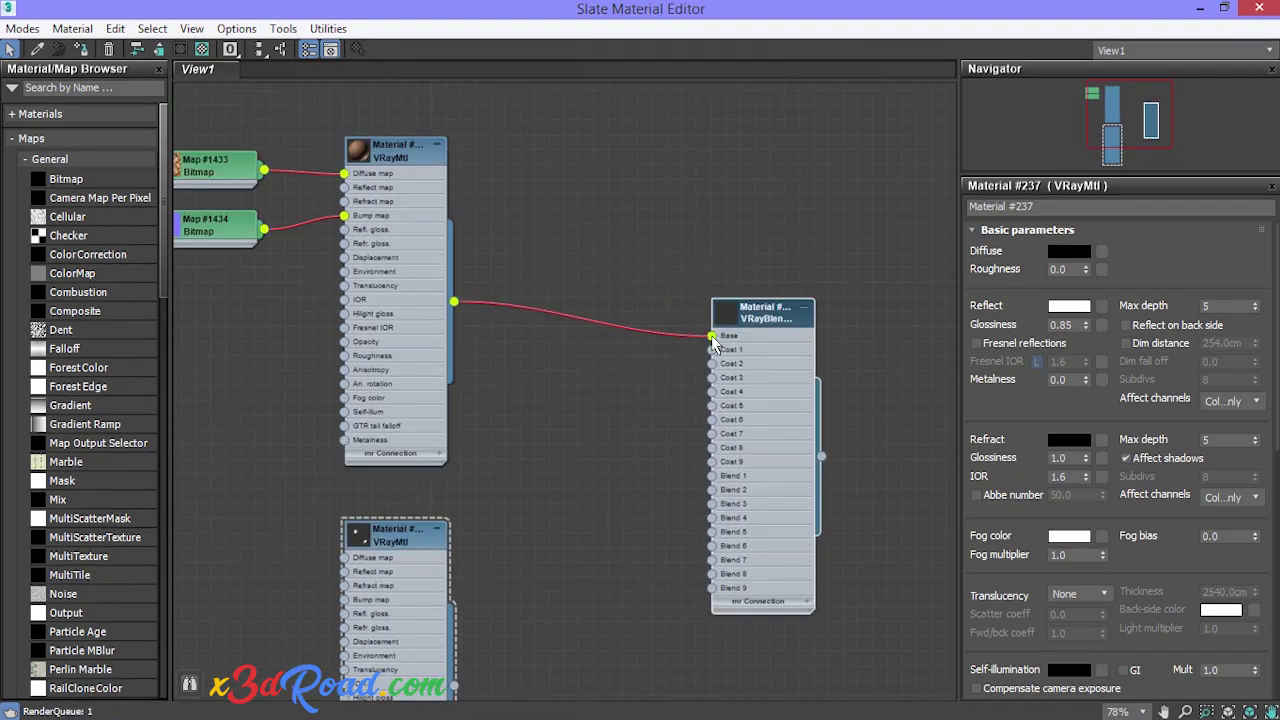
middle_drag(530, 472, 469, 376)
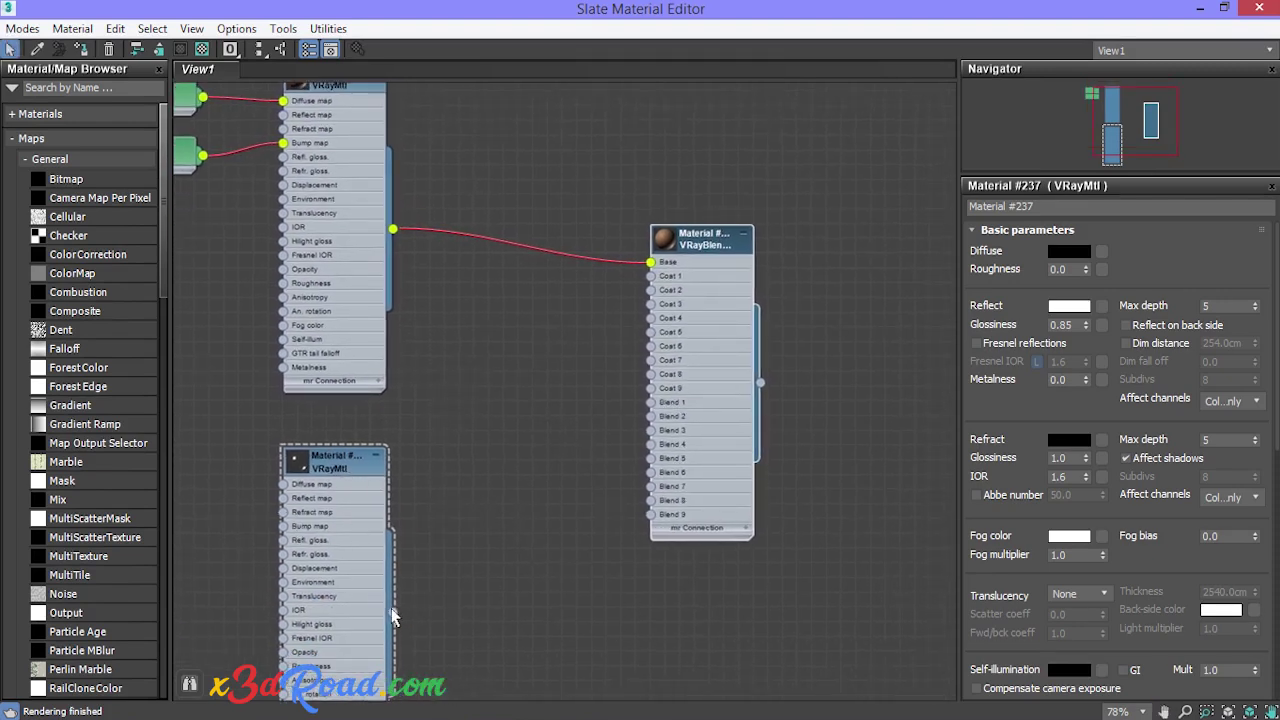
drag(393, 611, 651, 276)
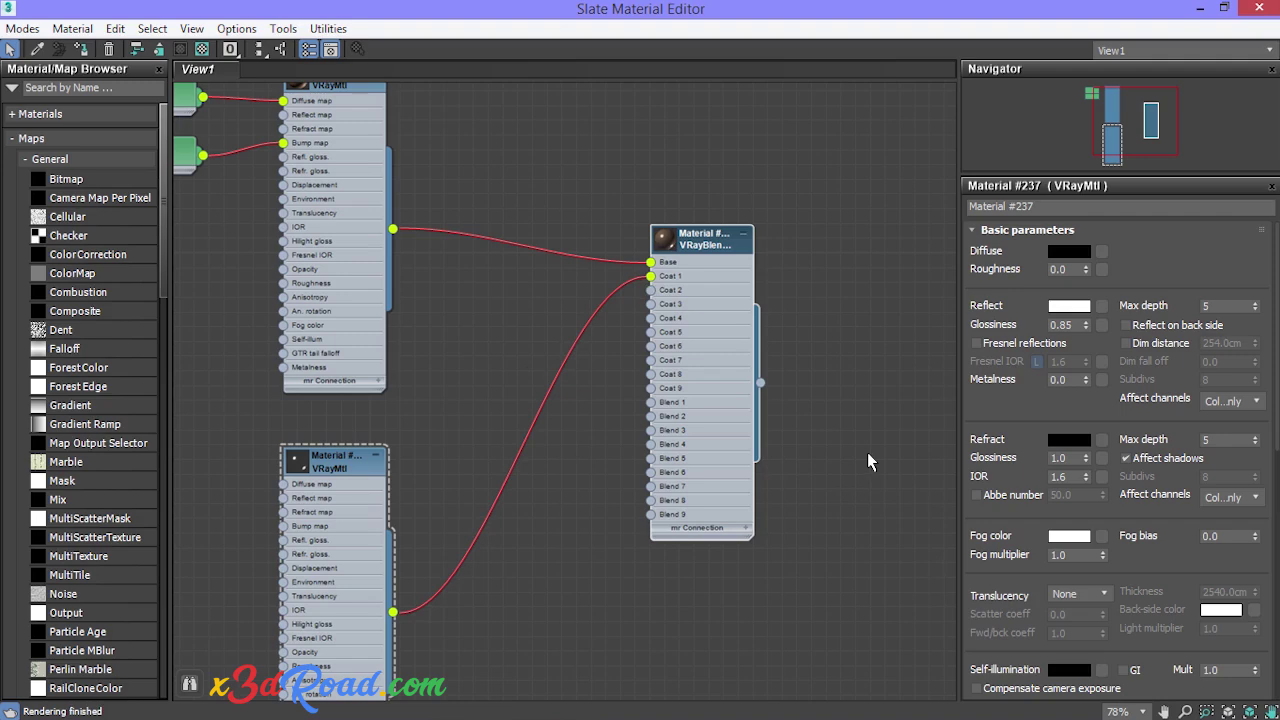
Step: Add a Falloff map node and place it between the second VRayMtl and the blend material
middle_drag(869, 457, 769, 322)
right_click(496, 322)
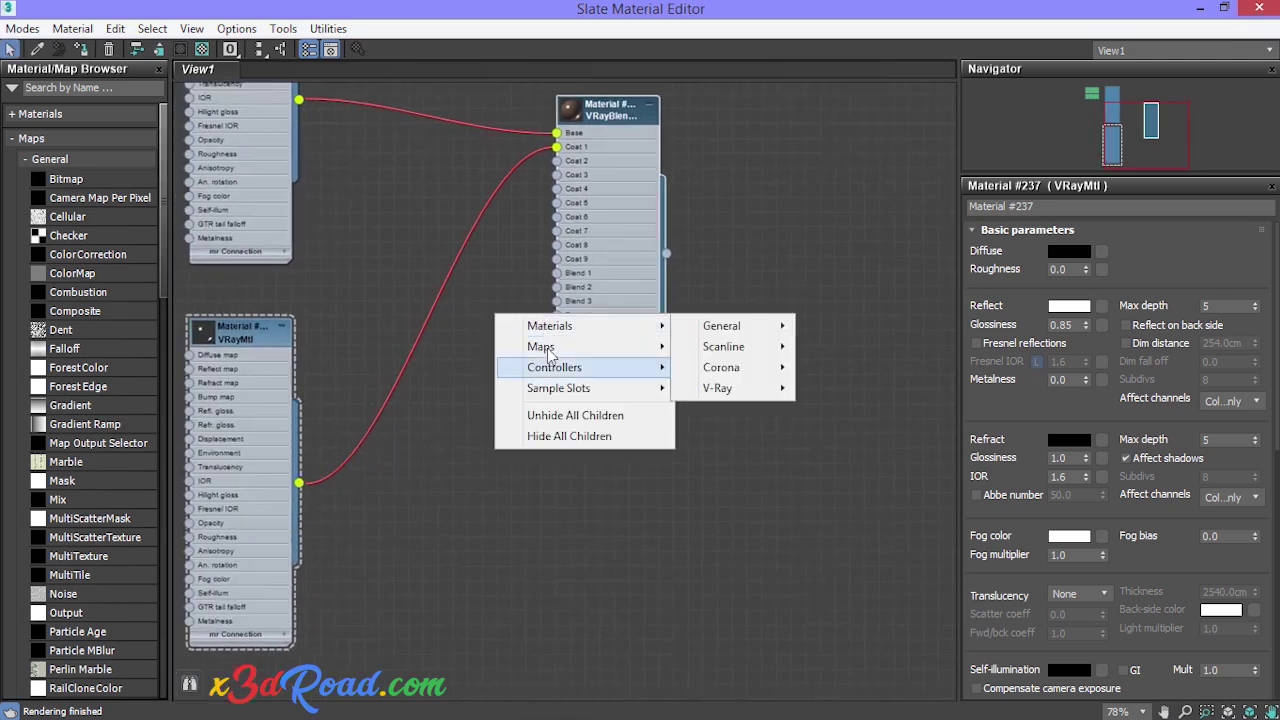
mouse_move(566, 350)
mouse_move(750, 355)
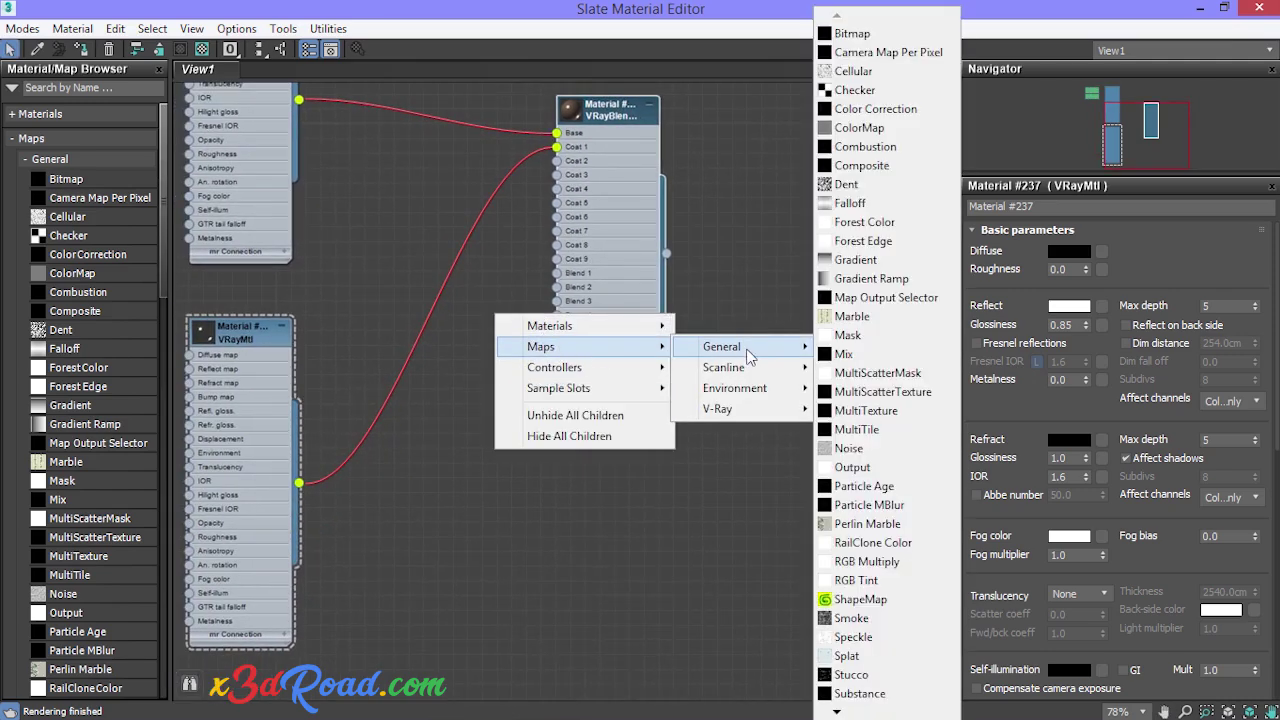
click(852, 203)
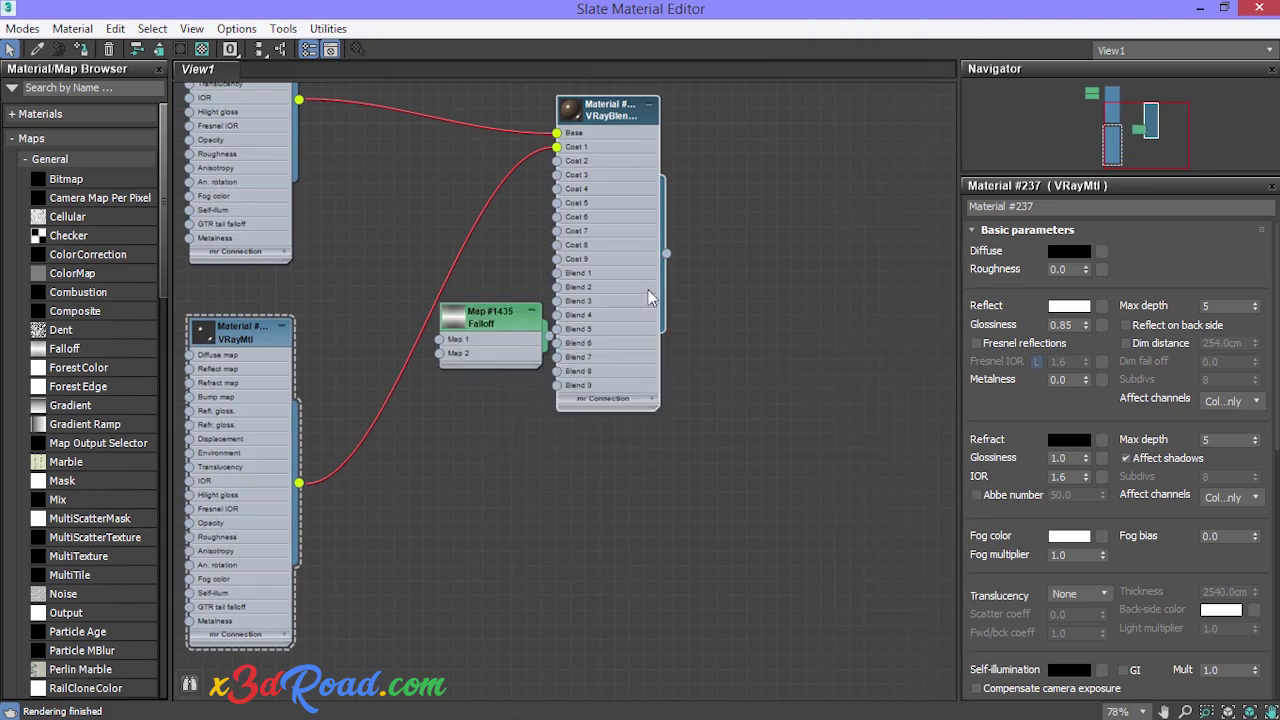
drag(490, 318, 443, 471)
Step: Set the Falloff map's type to Fresnel and its index of refraction to 1.52
double_click(448, 472)
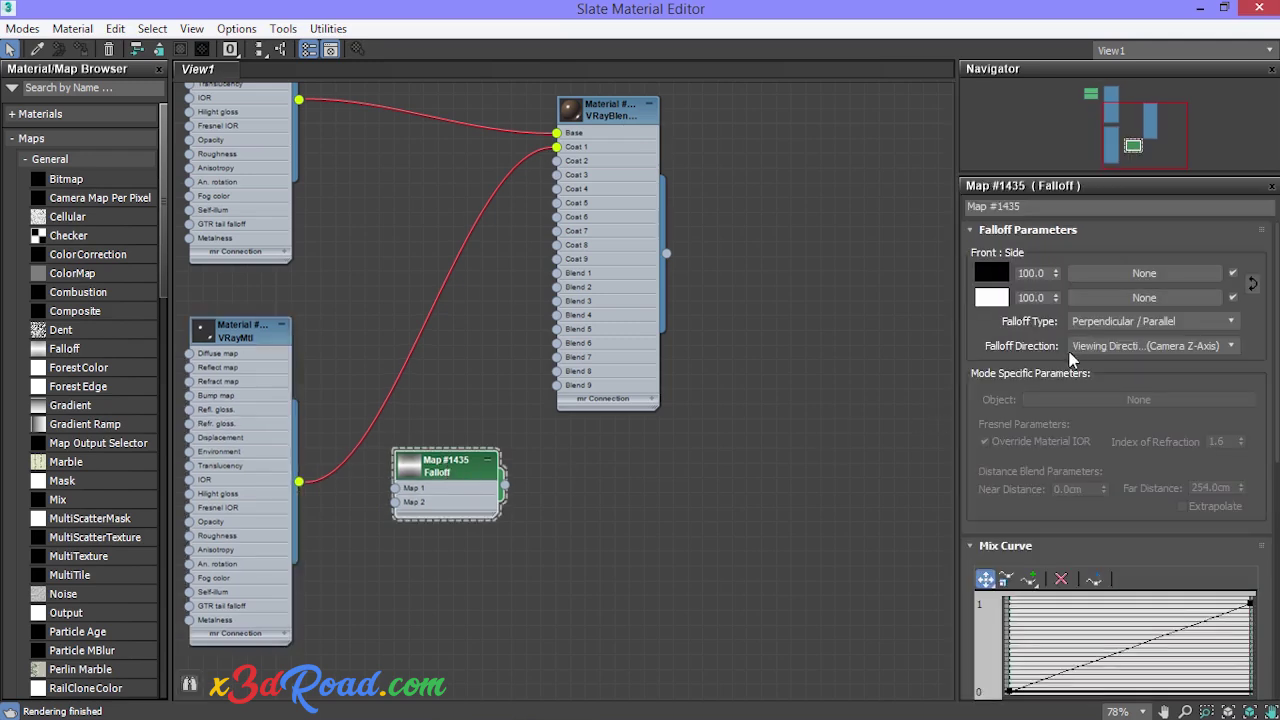
click(1185, 319)
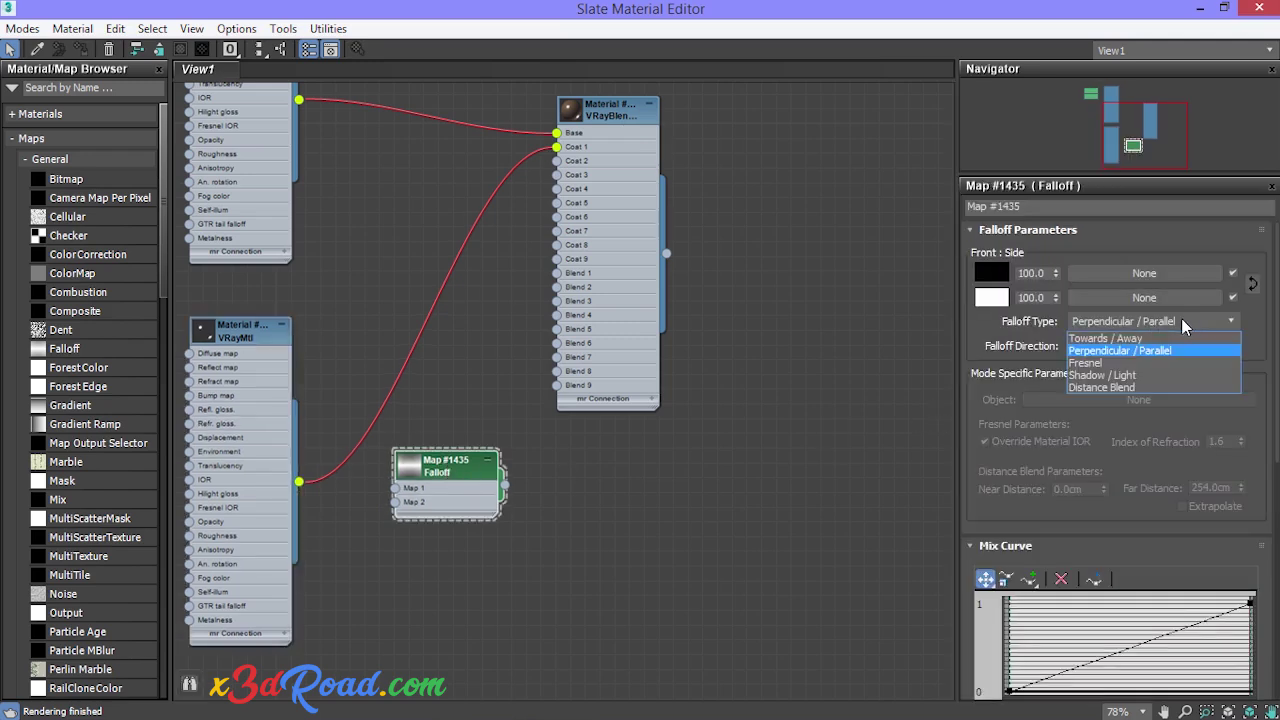
click(1087, 364)
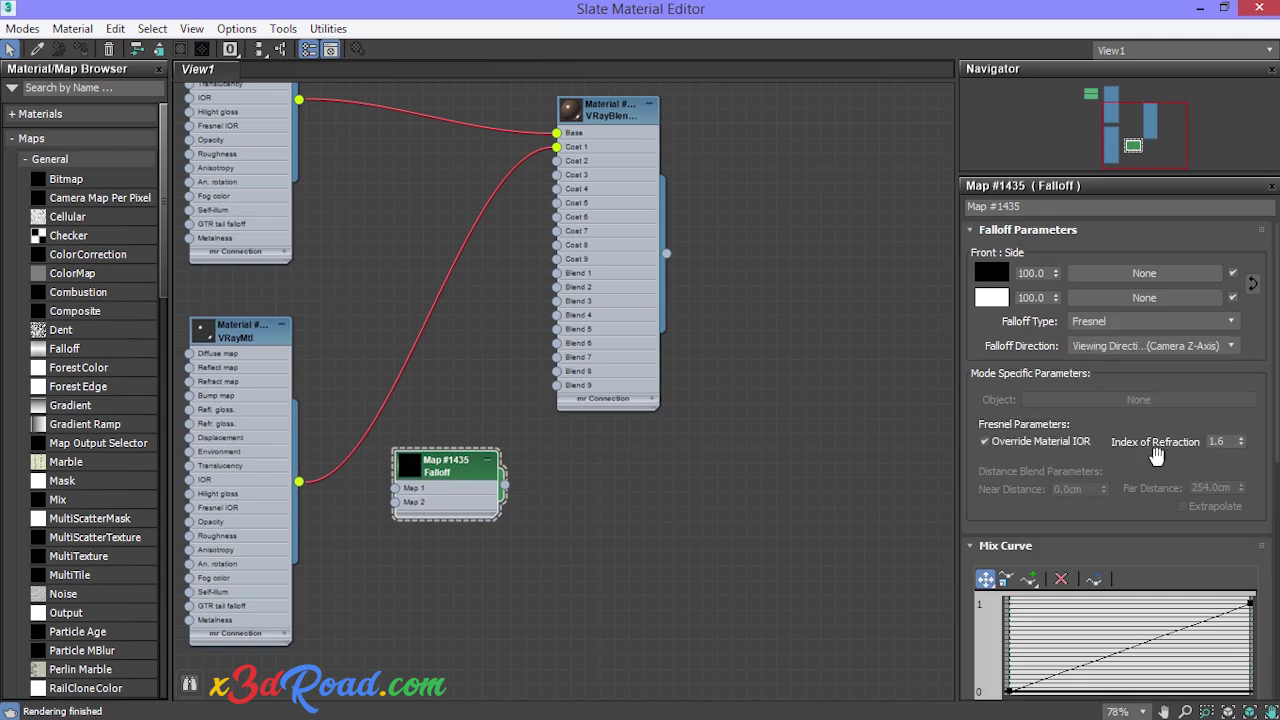
click(1231, 442)
key(Return)
click(1041, 511)
Step: Rearrange the Falloff and VRayBlendMtl nodes and connect the Falloff map to the Blend 1 input
drag(457, 473, 457, 458)
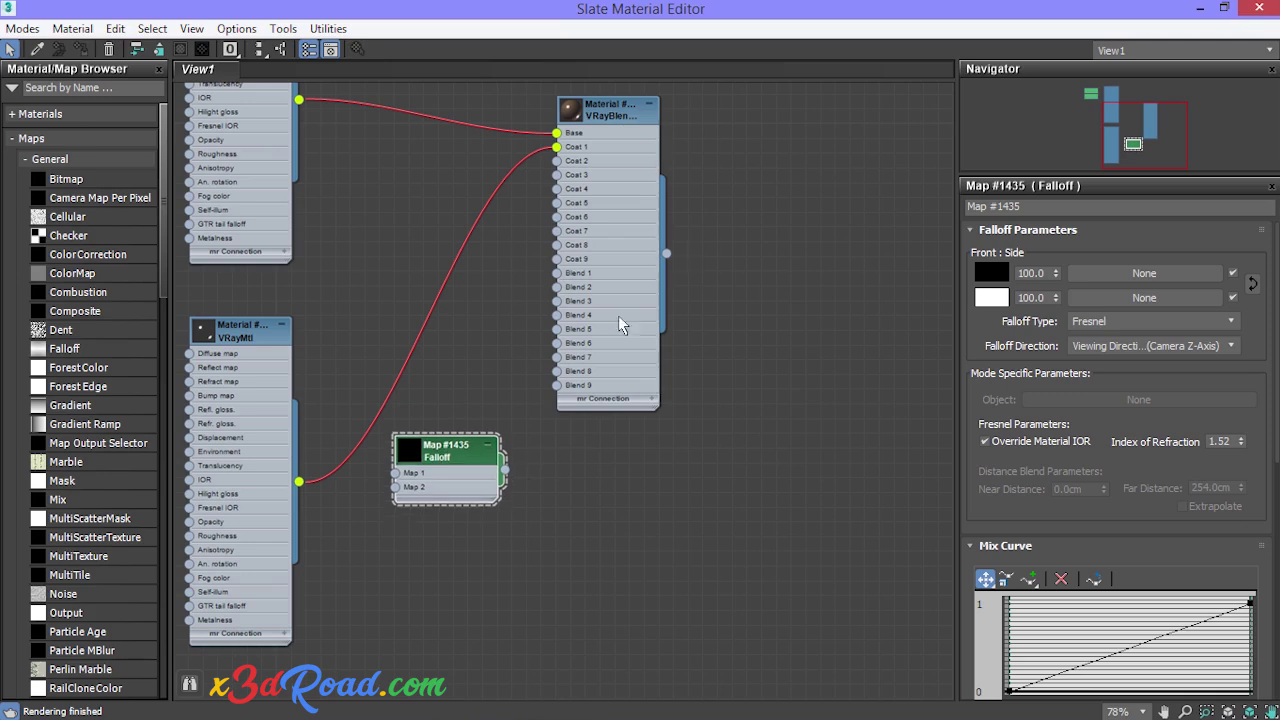
drag(619, 117, 678, 131)
mouse_move(471, 459)
mouse_down()
mouse_move(487, 459)
mouse_move(487, 445)
mouse_up()
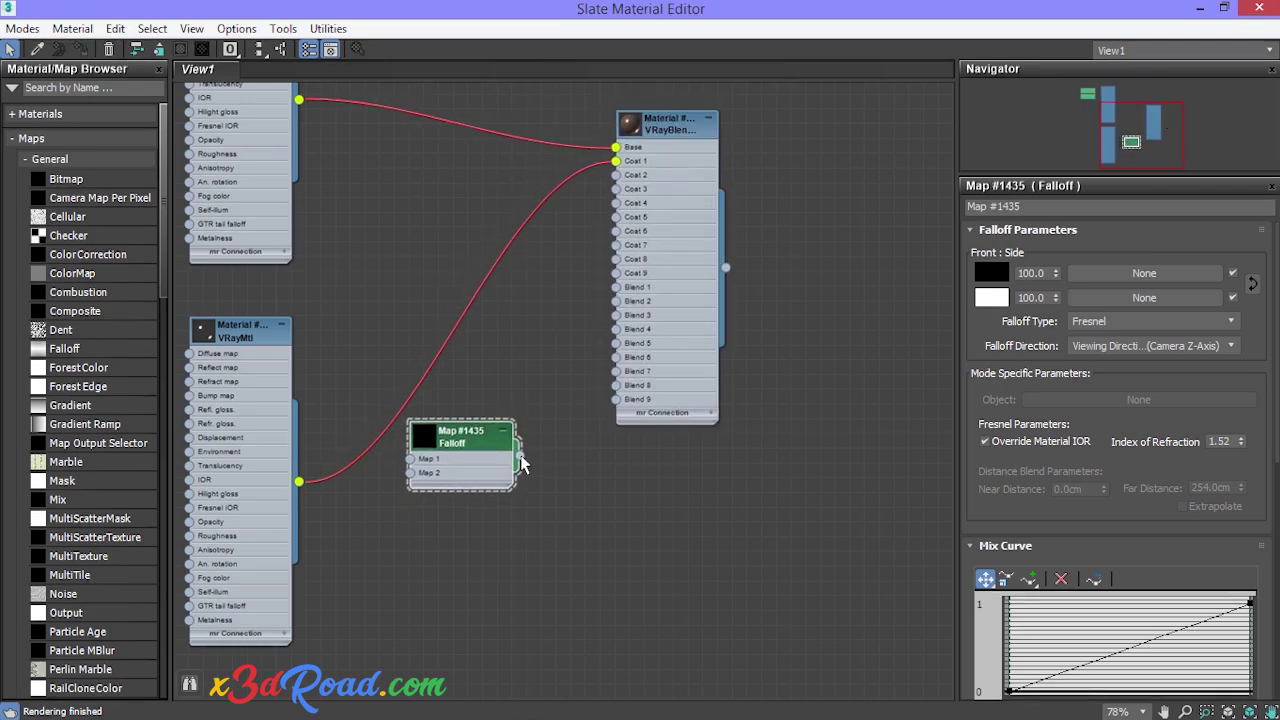
drag(560, 378, 614, 288)
Step: Display the VRayBlendMtl's parameters and assign this blend material to the selected floor object
middle_drag(390, 221, 500, 393)
click(784, 290)
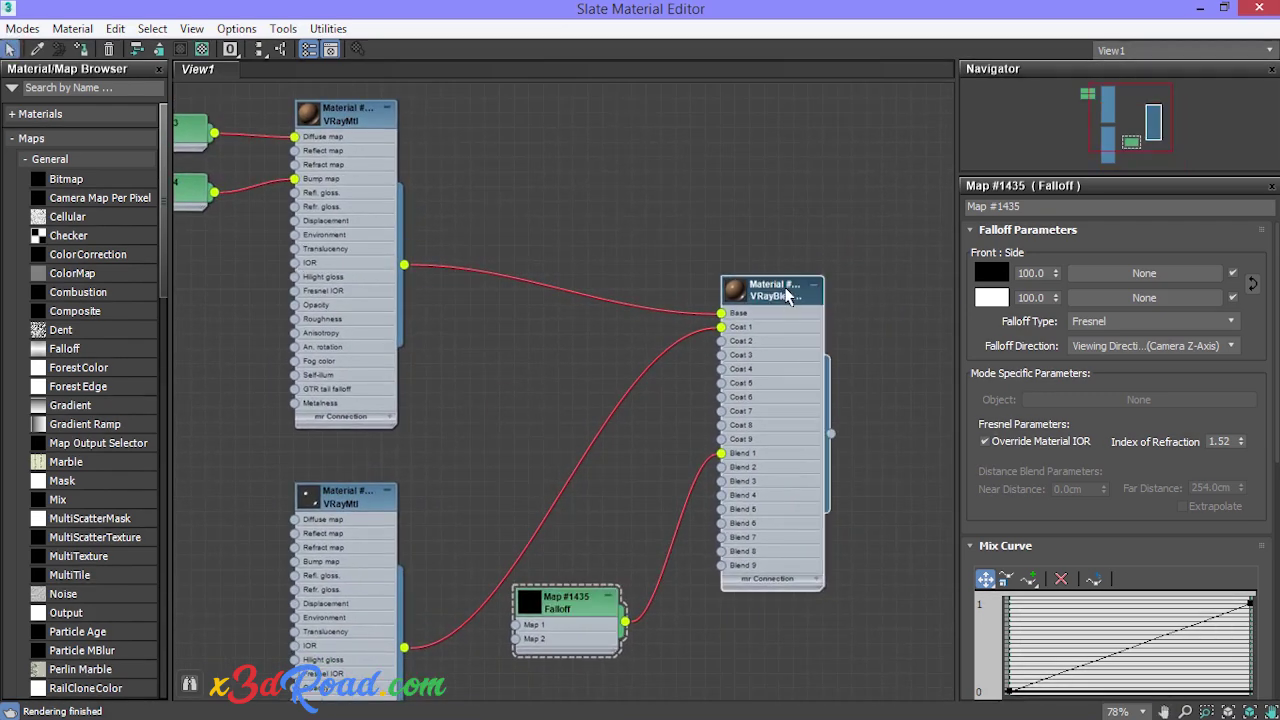
double_click(784, 292)
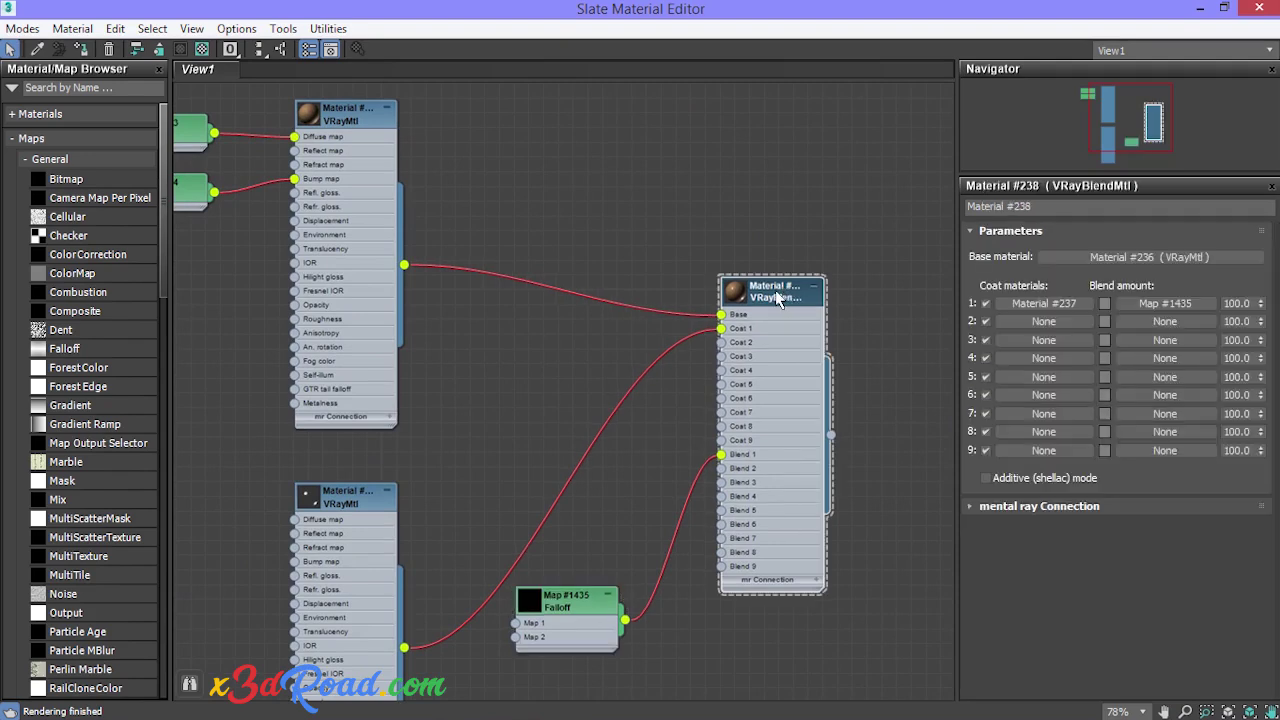
right_click(776, 287)
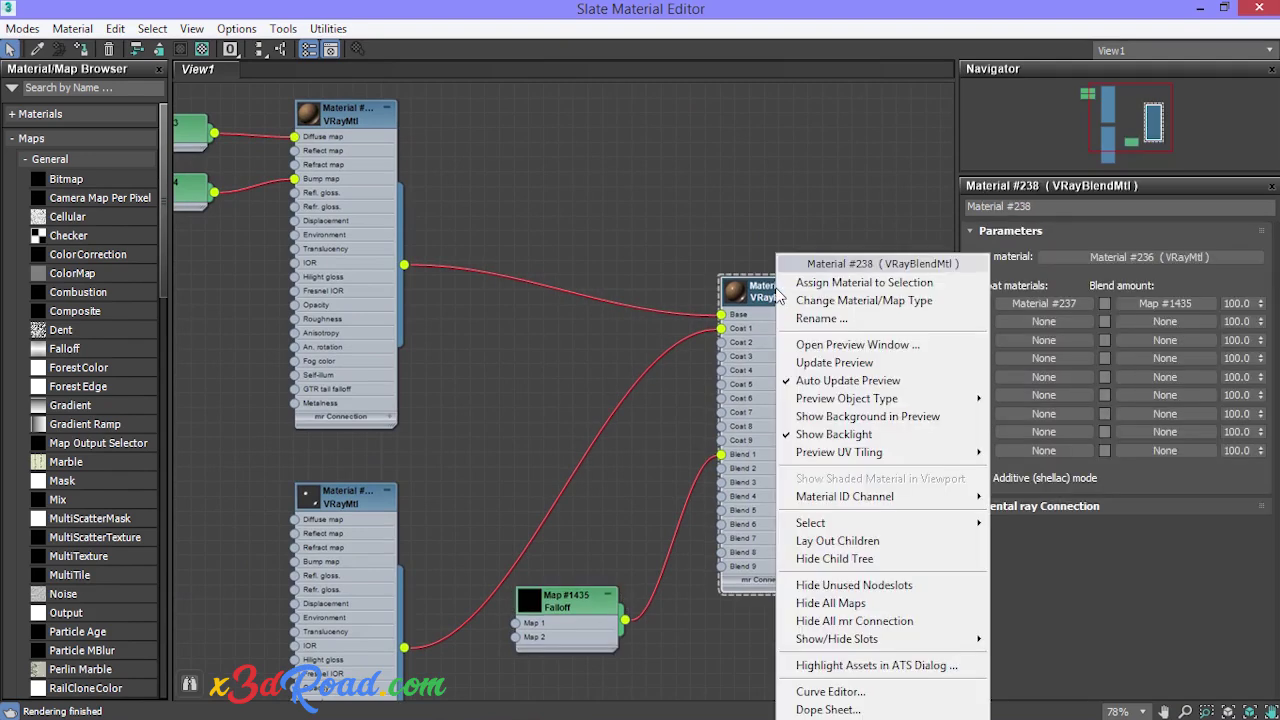
click(849, 284)
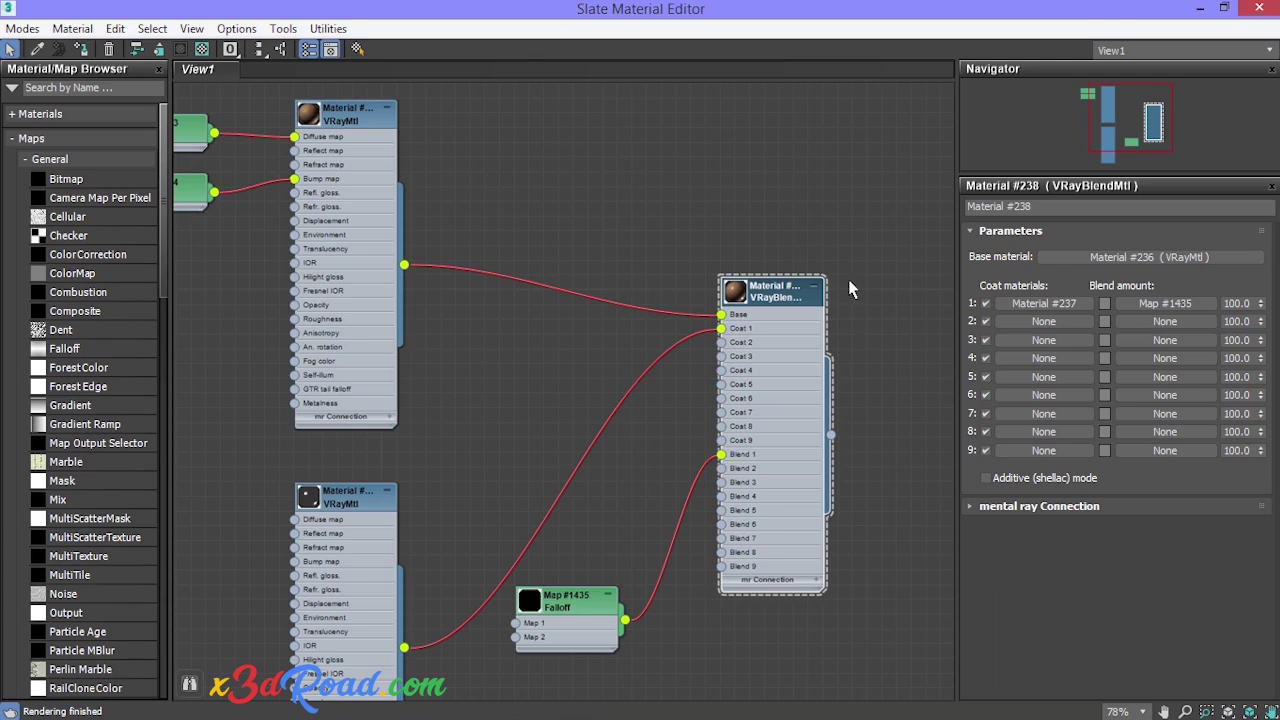
Step: Turn on shaded material display in the viewport for the wood VRayMtl
middle_drag(537, 206, 634, 269)
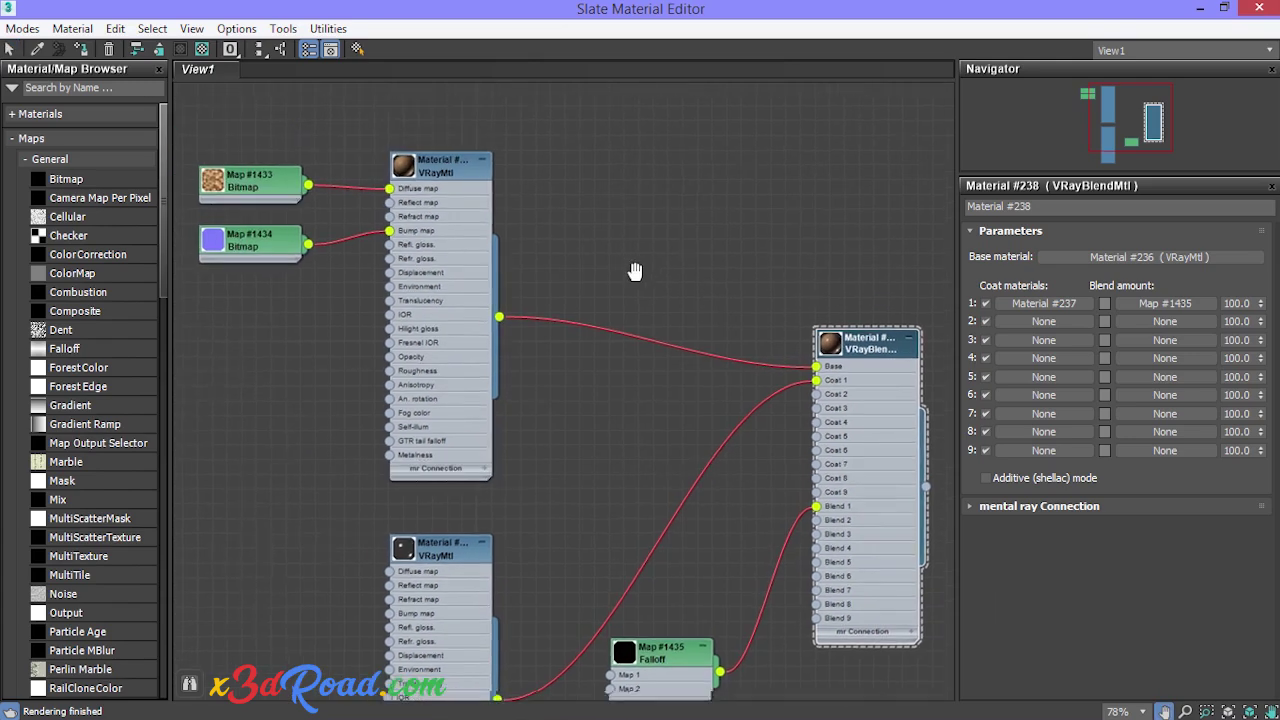
double_click(438, 178)
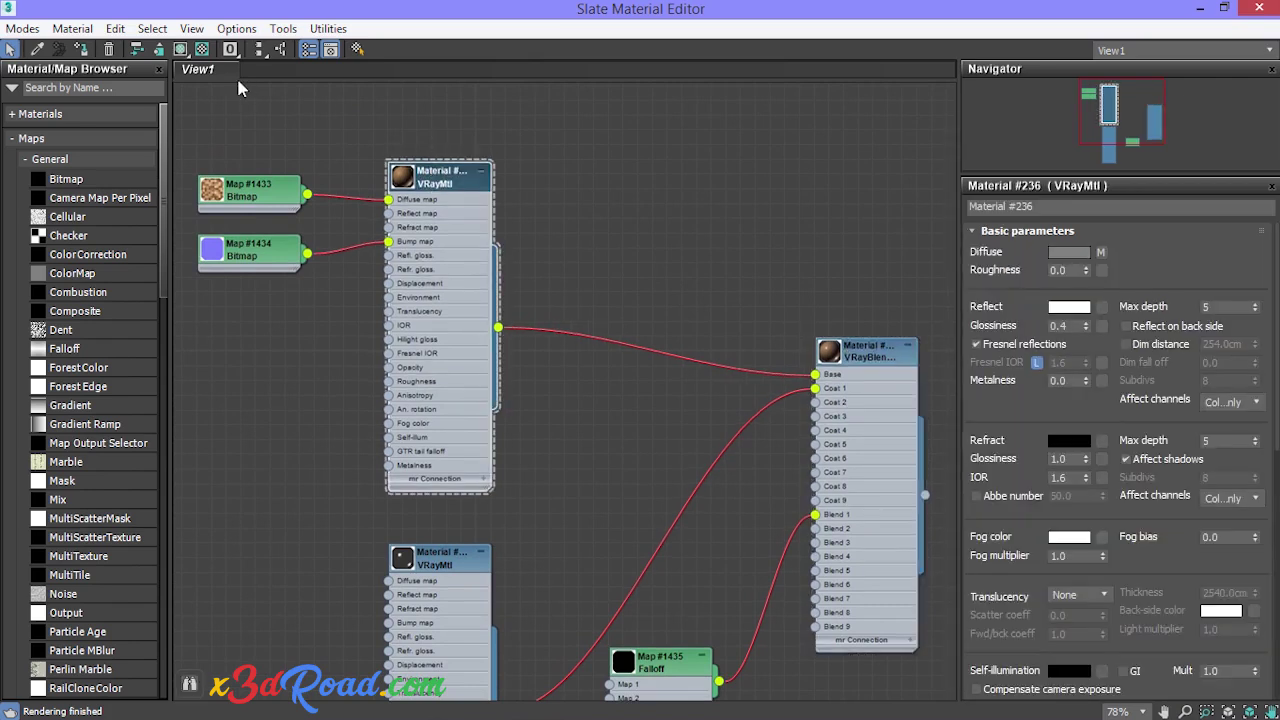
click(181, 52)
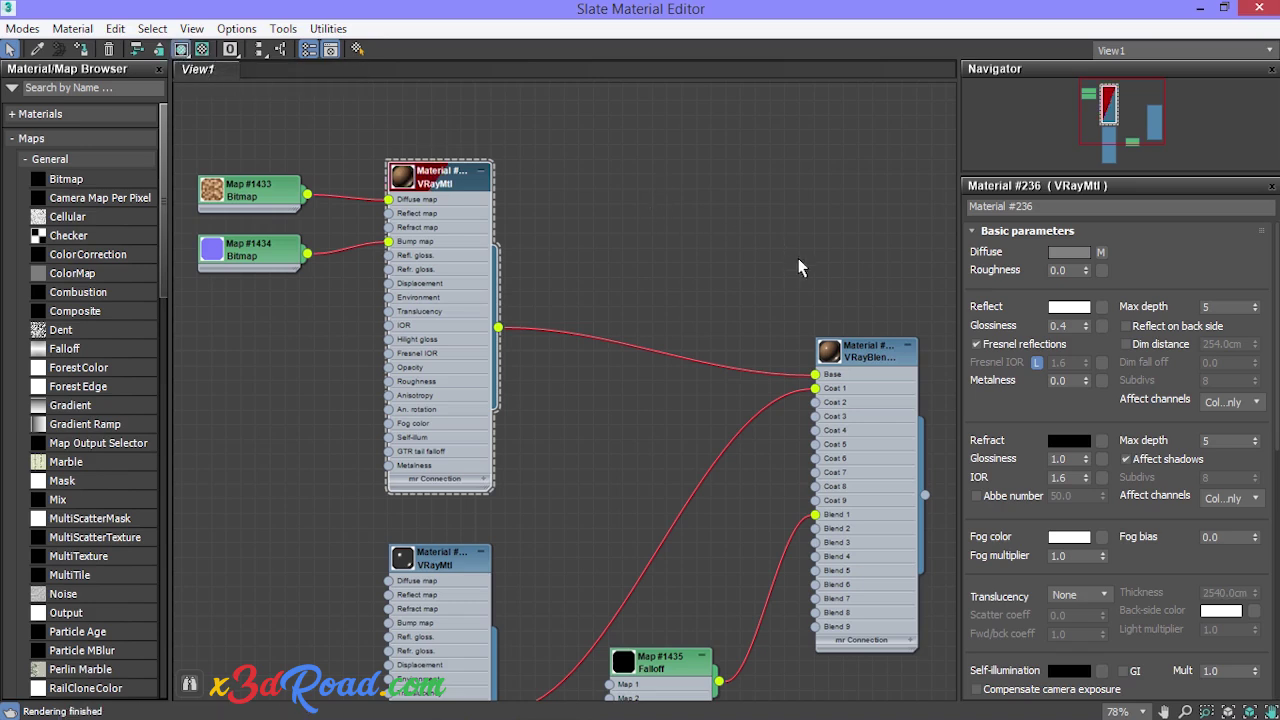
Step: Minimize the material editor and apply a UVW Map modifier to the selected podloga floor object
click(1201, 9)
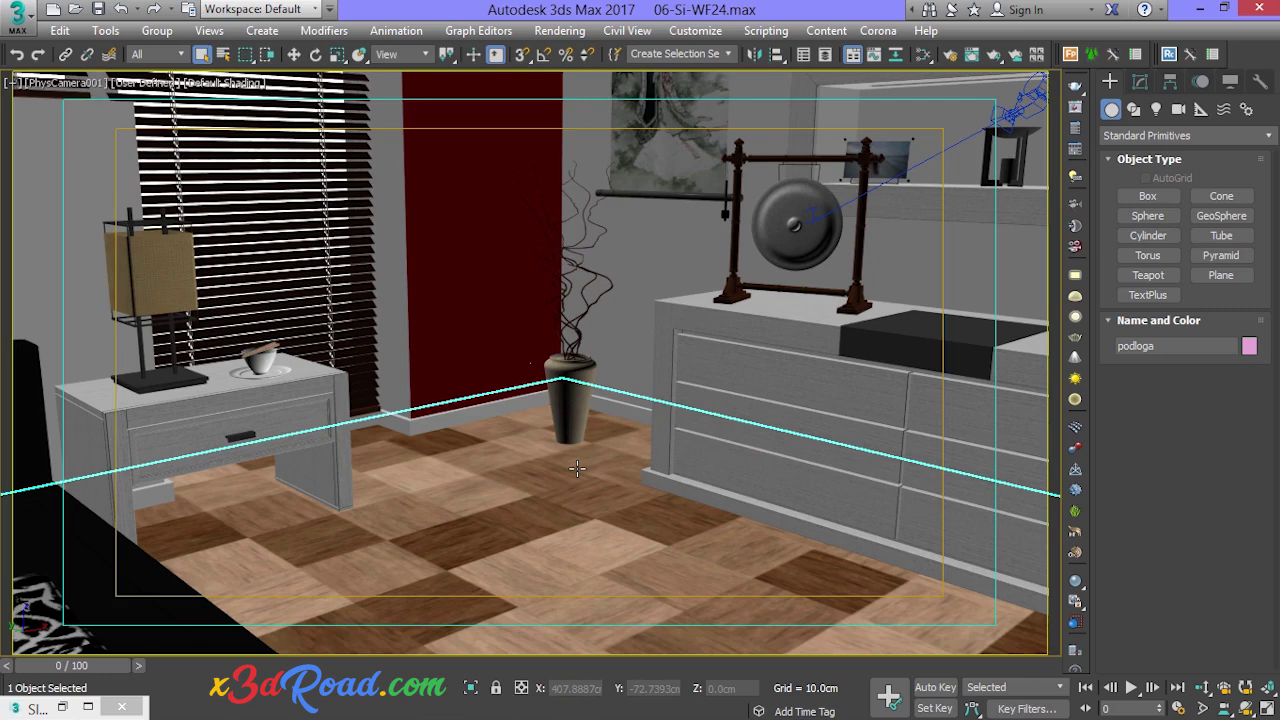
click(325, 31)
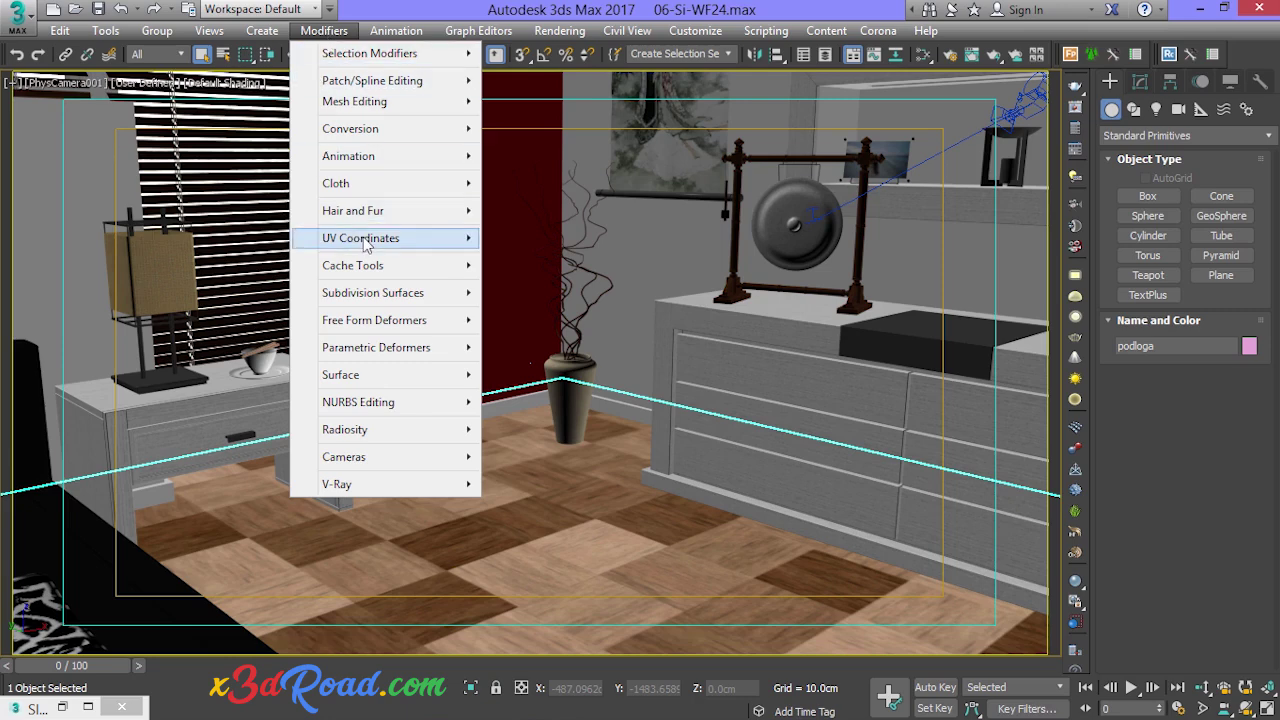
mouse_move(366, 240)
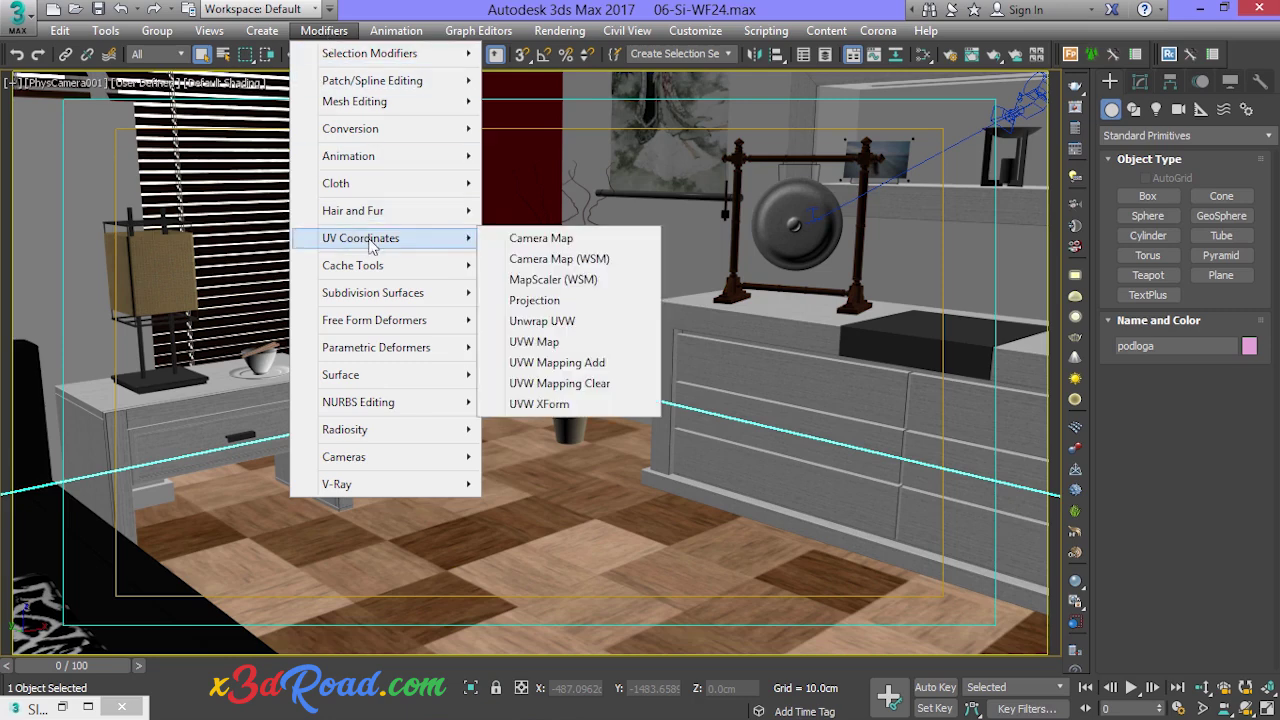
click(583, 345)
Step: Review the V-Ray and GI render settings and render the PhysCamera001 view at 1280 x 720
click(1075, 131)
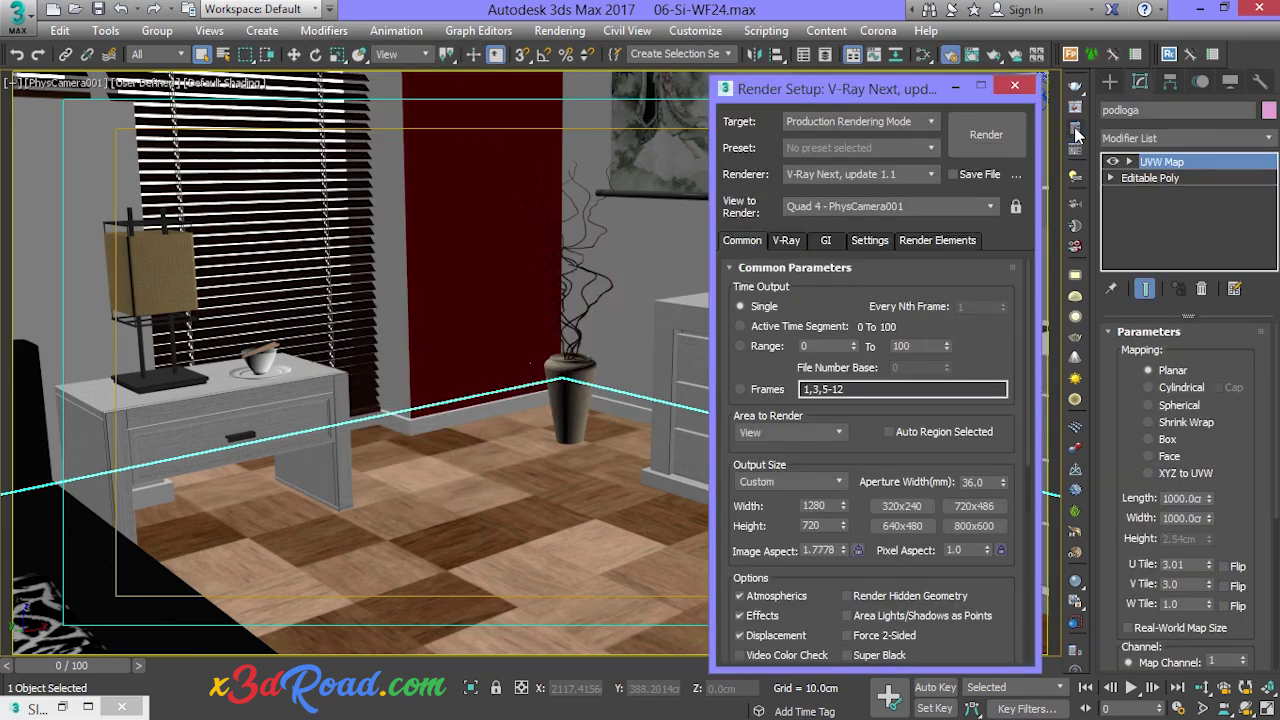
click(787, 241)
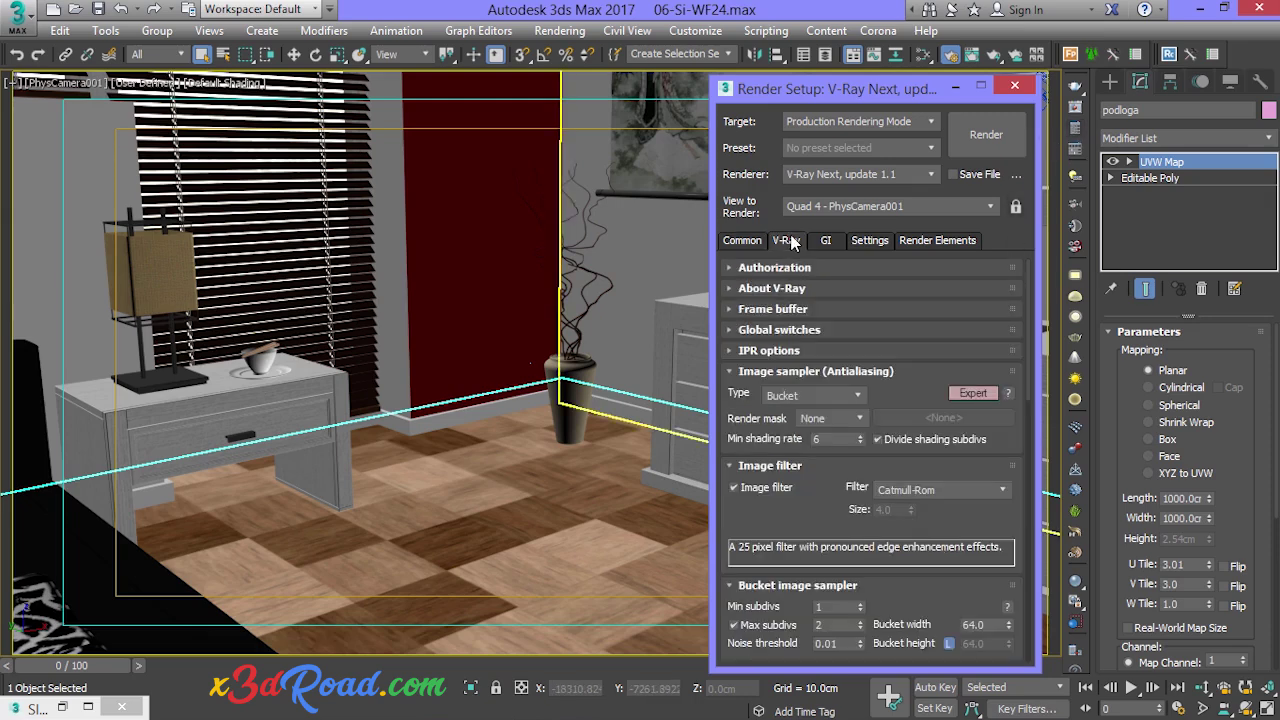
drag(1027, 363, 1043, 425)
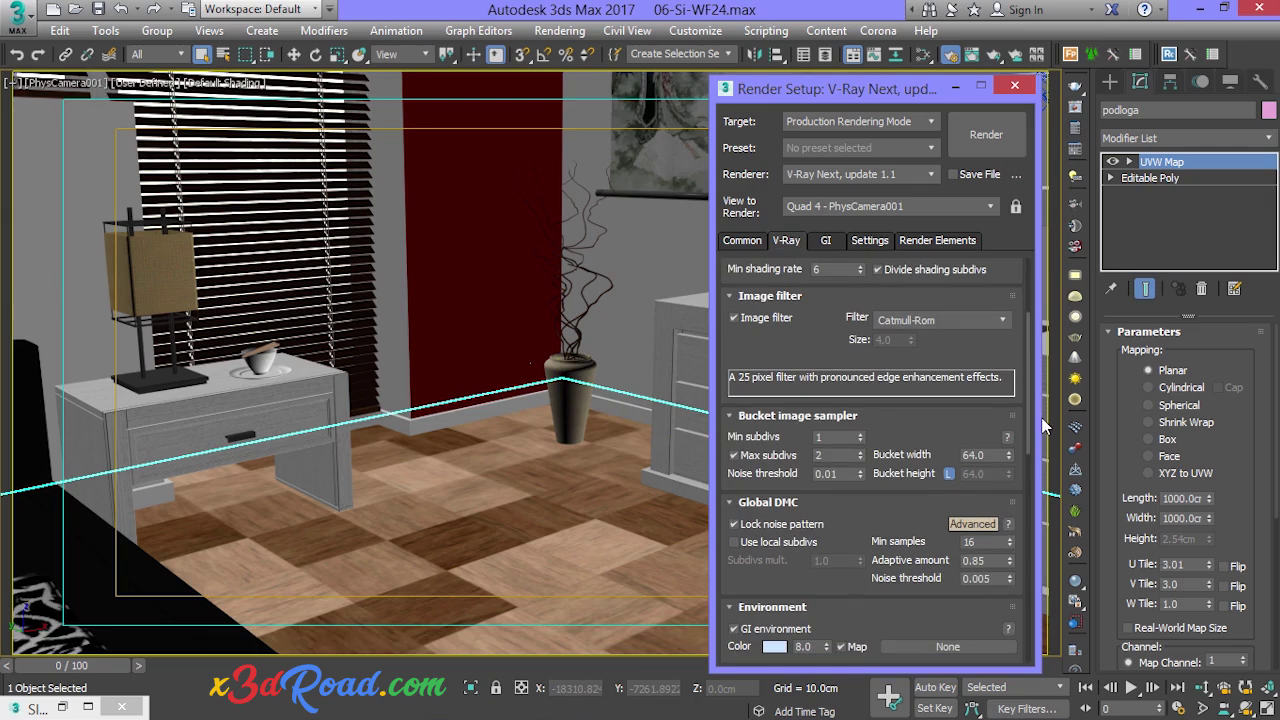
click(838, 242)
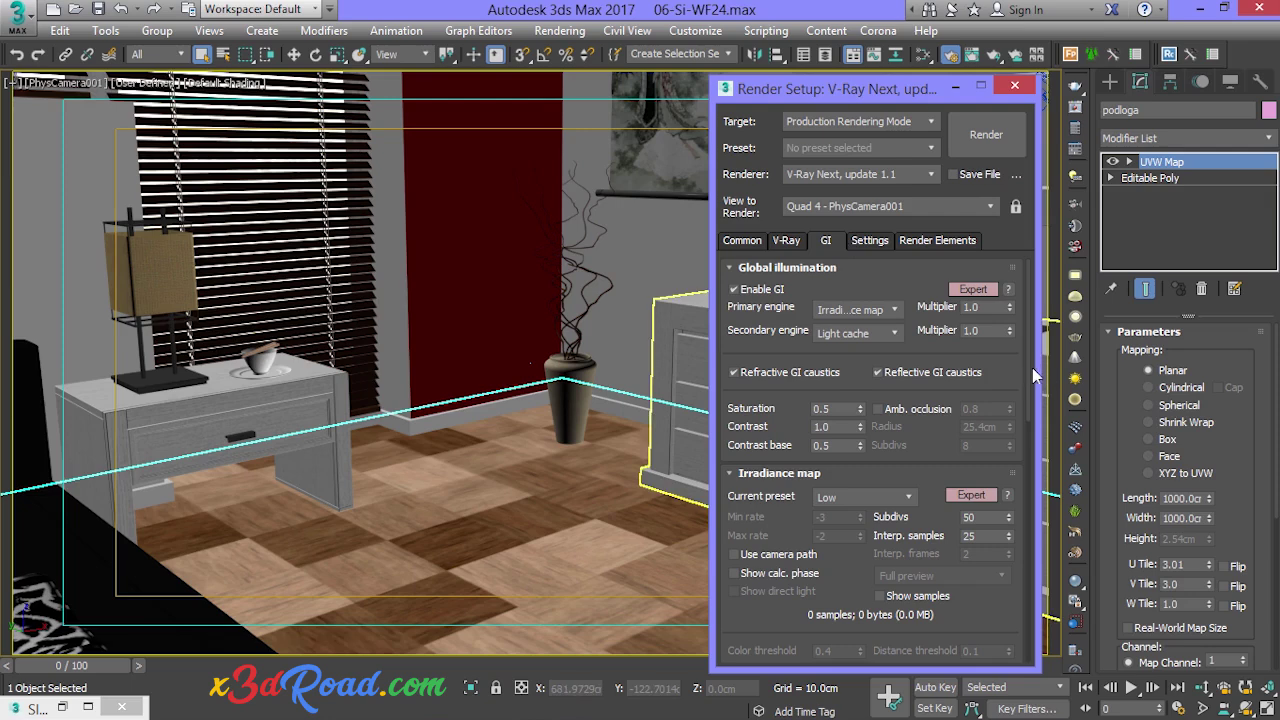
drag(1029, 345, 1037, 630)
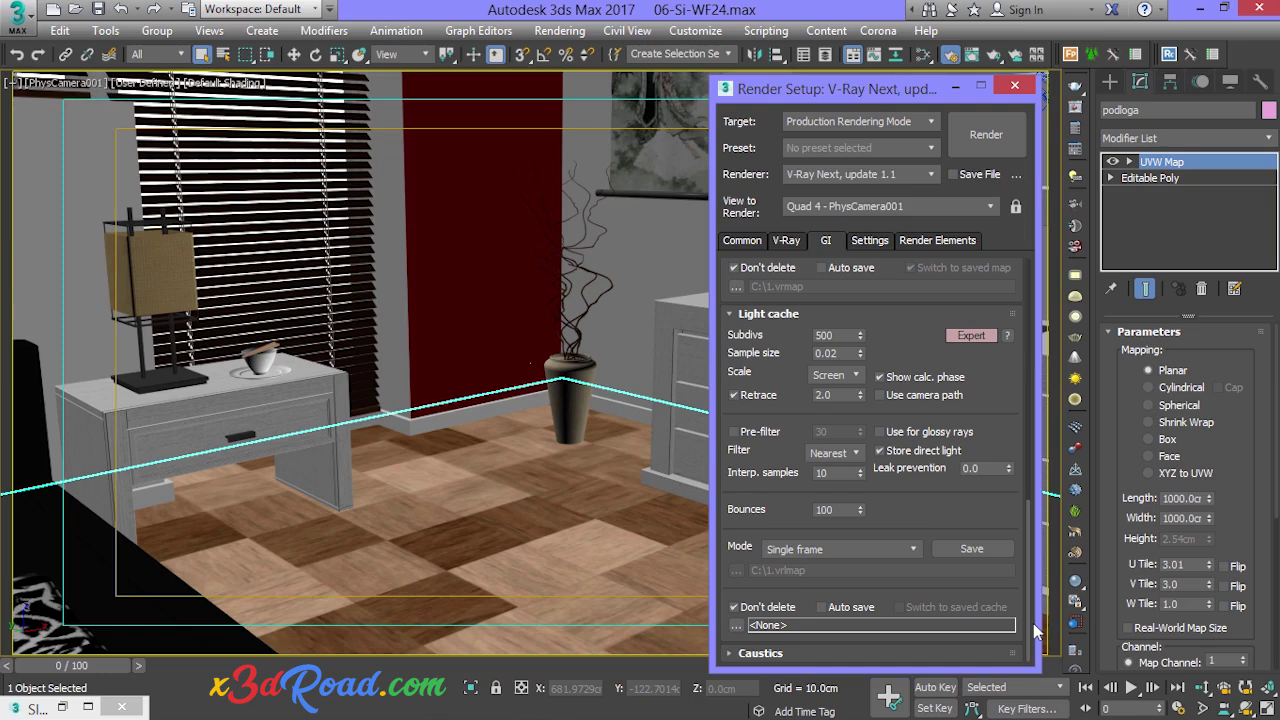
click(742, 240)
click(988, 135)
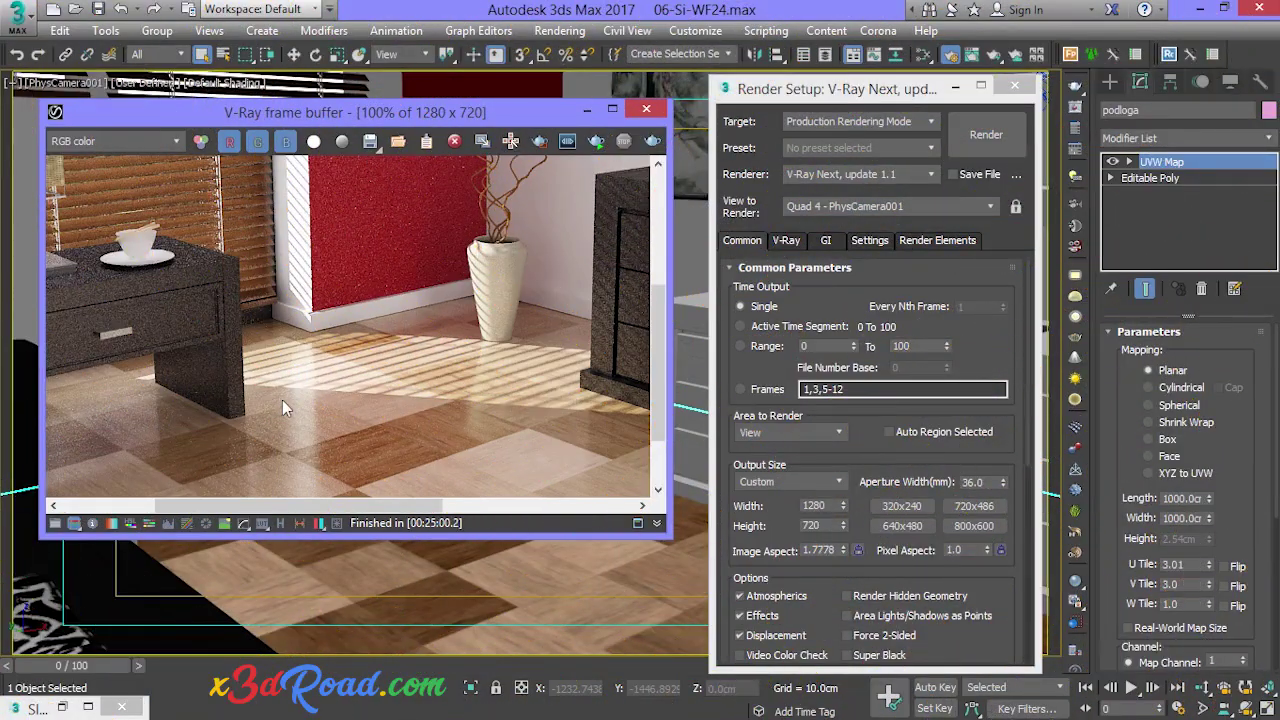
Step: Examine the floor's reflections and wood grain in the finished render, close-up and in full, and return to the Slate Material Editor
middle_drag(282, 400, 377, 307)
scroll(382, 321, up, 3)
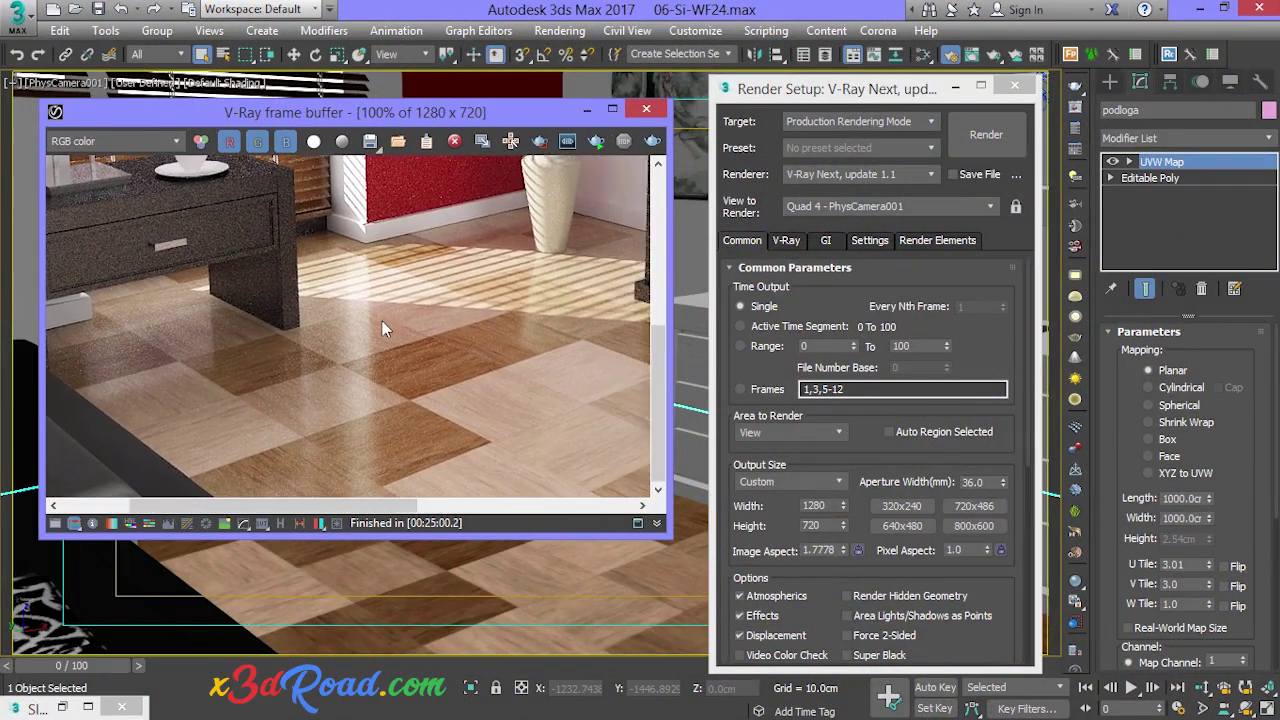
scroll(380, 327, down, 1)
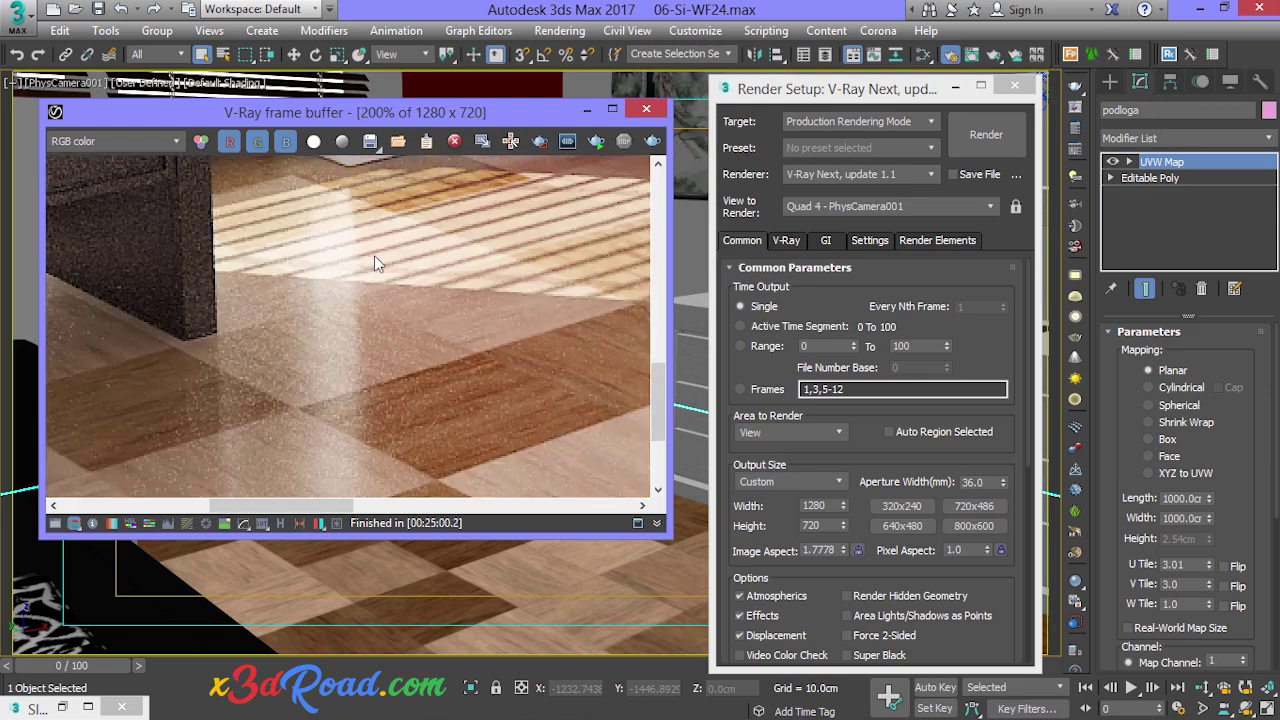
middle_drag(374, 255, 330, 350)
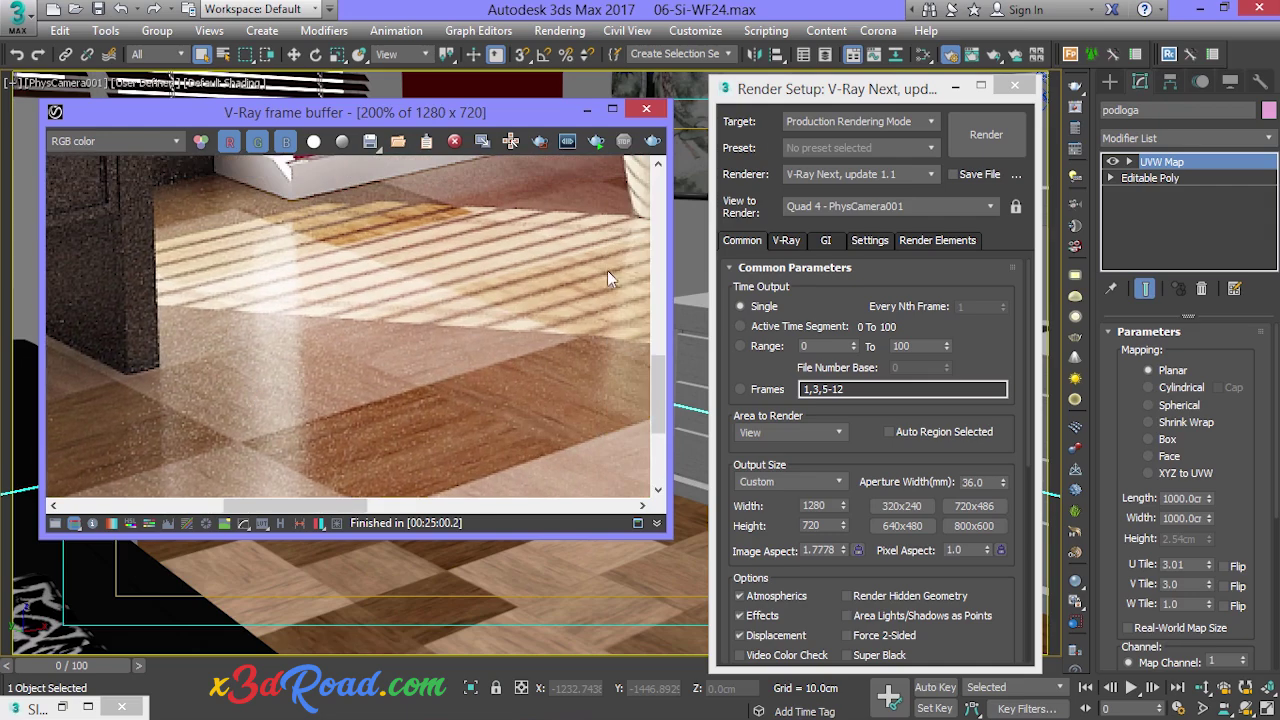
middle_drag(608, 279, 465, 194)
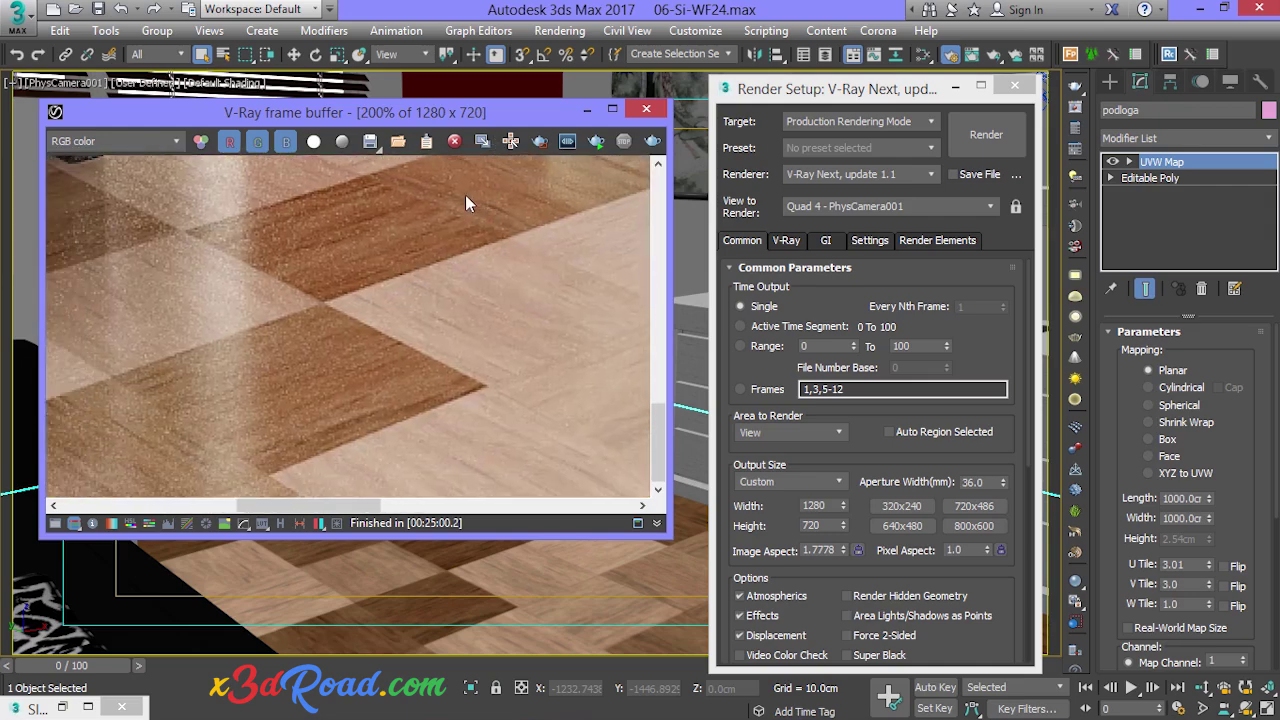
double_click(432, 270)
scroll(440, 318, down, 1)
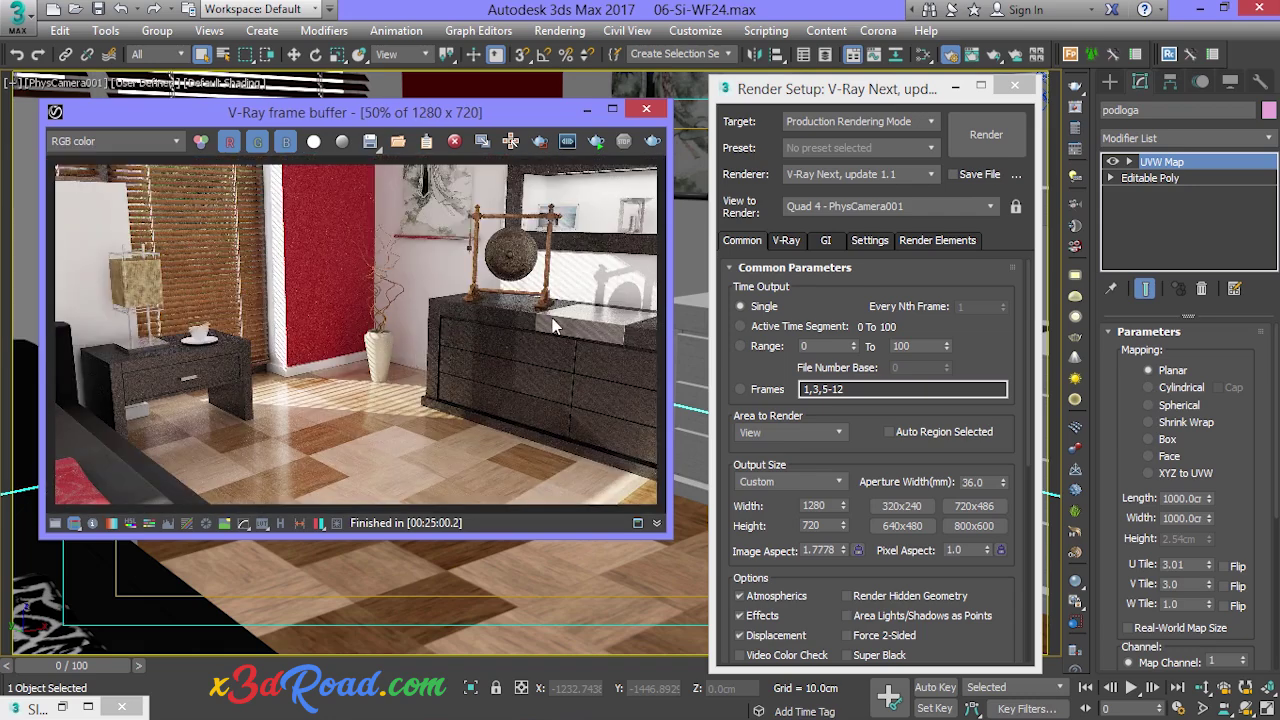
click(646, 108)
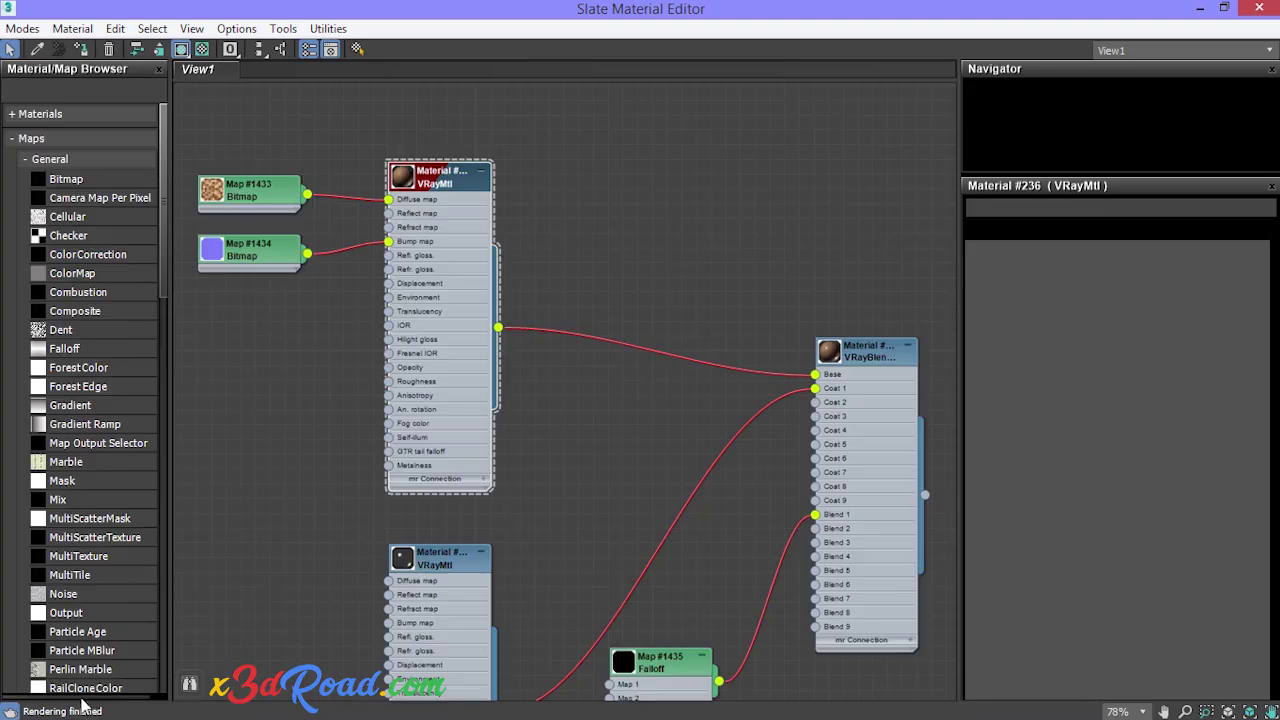
click(89, 705)
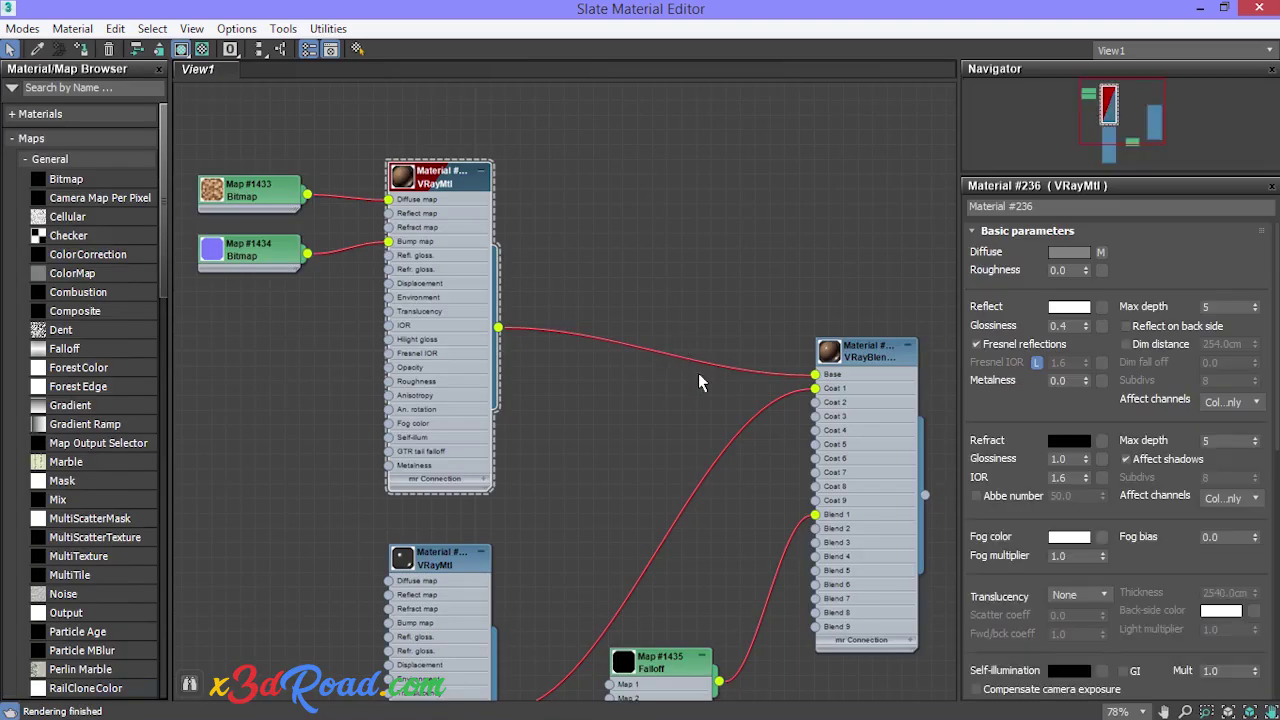
Step: Load the WoodFloor24_nrm bitmap as the bump map of the black coat VRayMtl connected to Coat 1
middle_drag(612, 366, 665, 175)
double_click(437, 318)
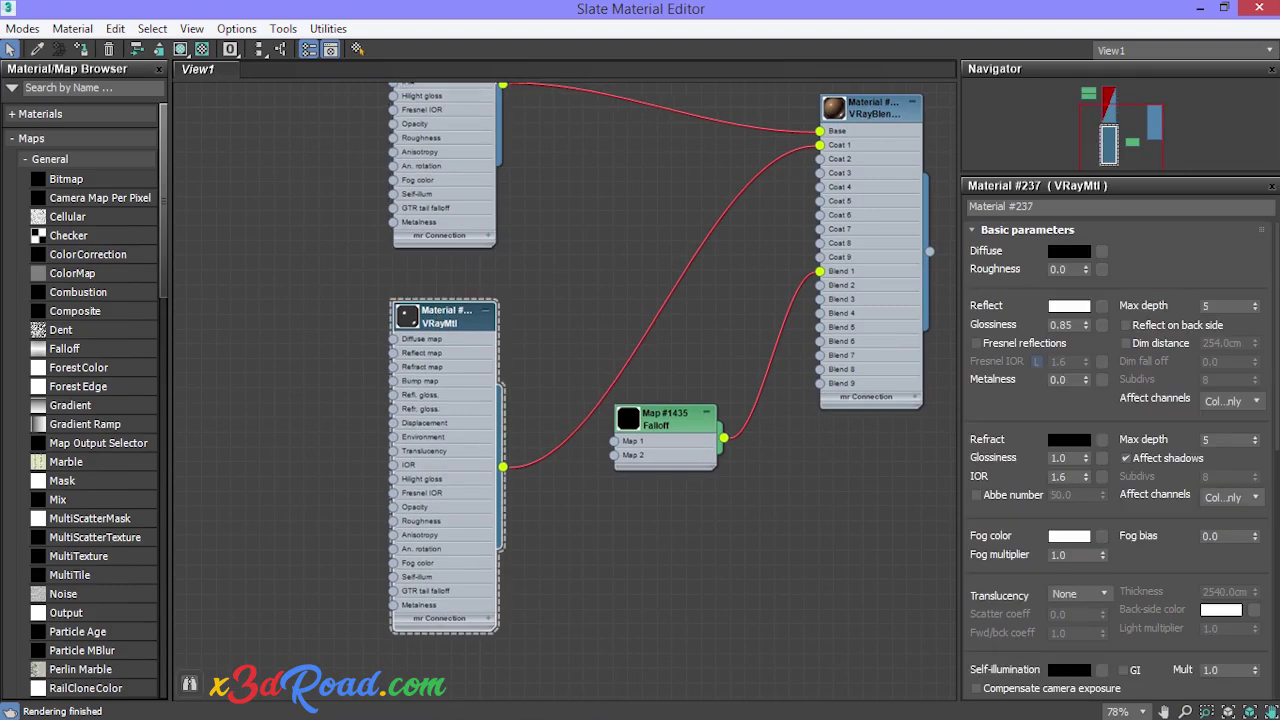
drag(1277, 370, 1277, 596)
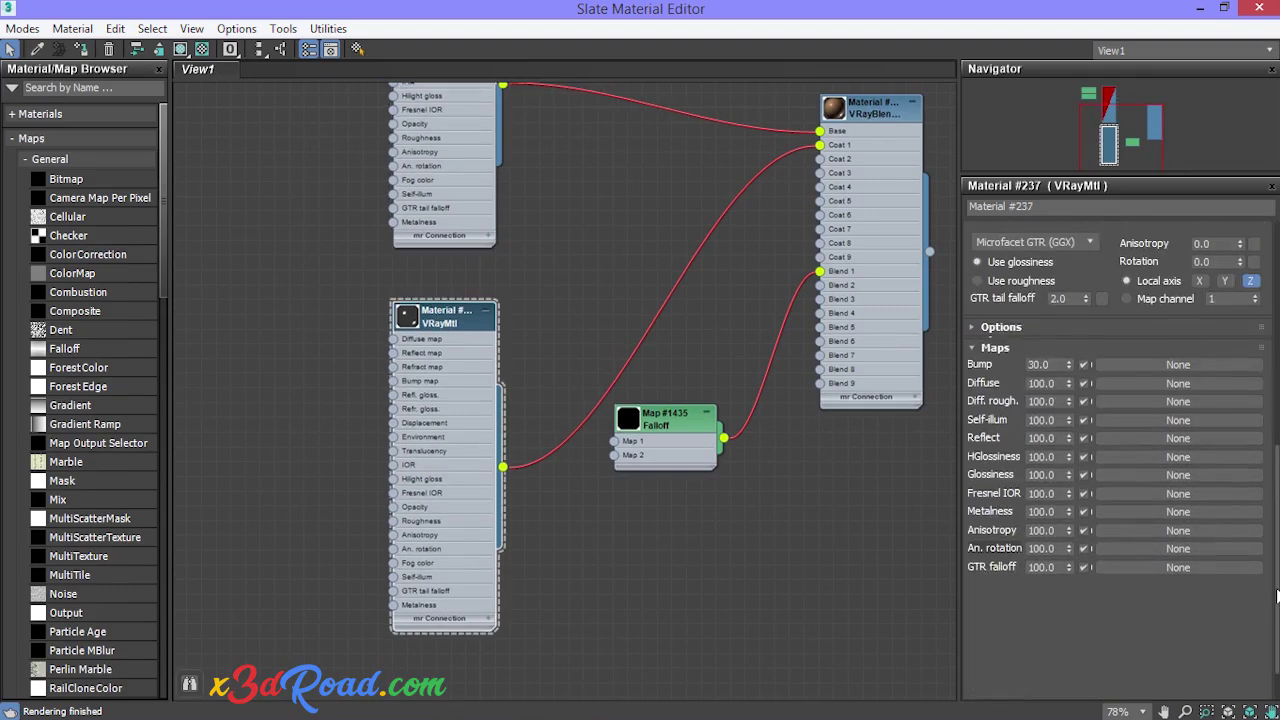
click(1151, 369)
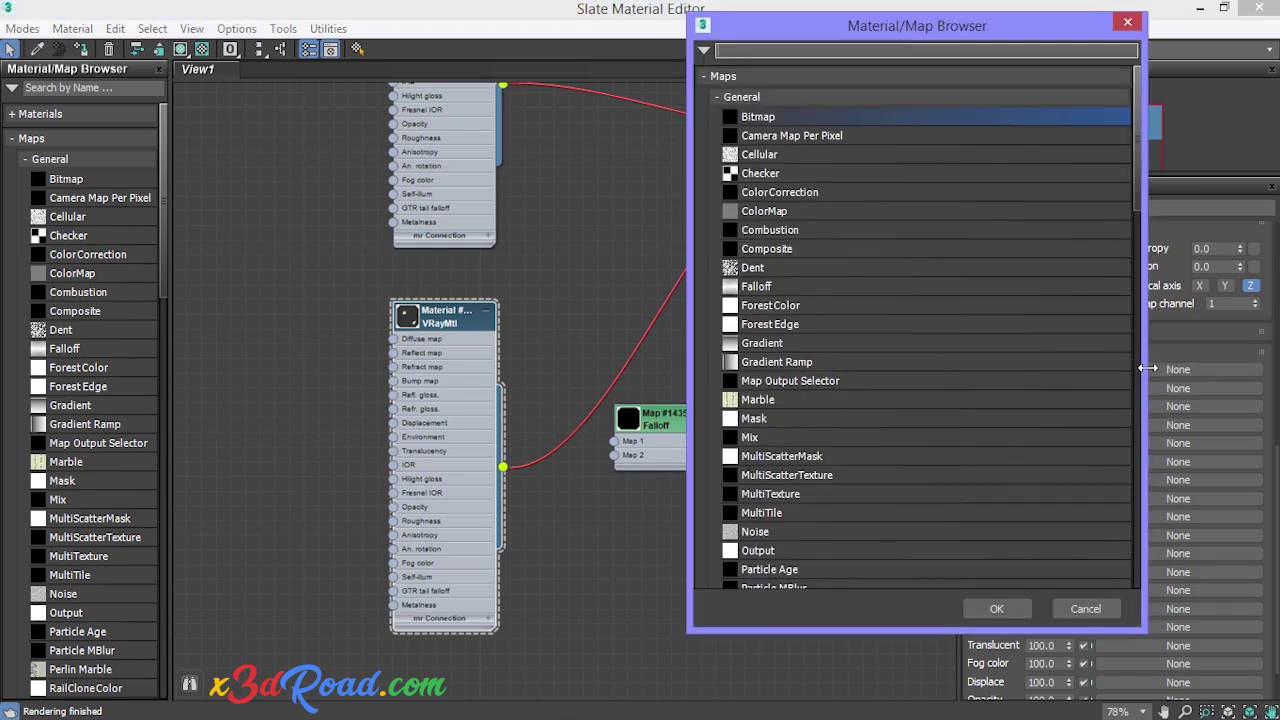
double_click(770, 120)
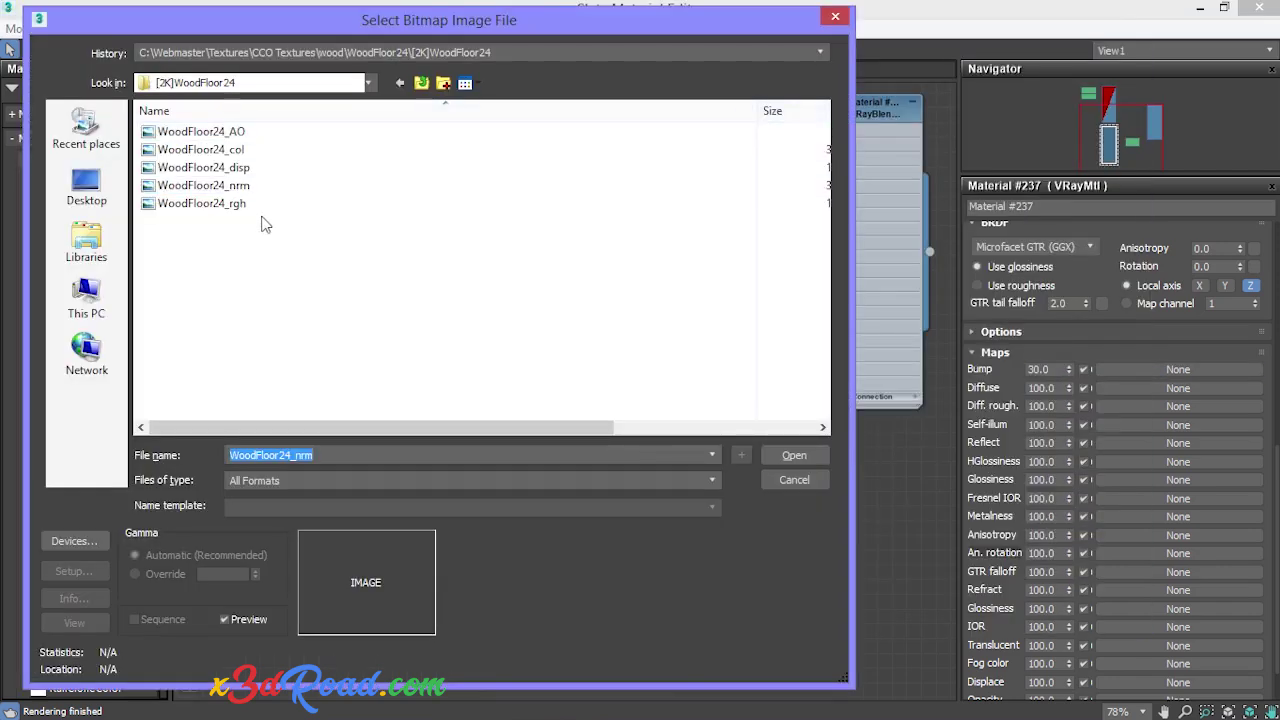
click(228, 188)
click(794, 455)
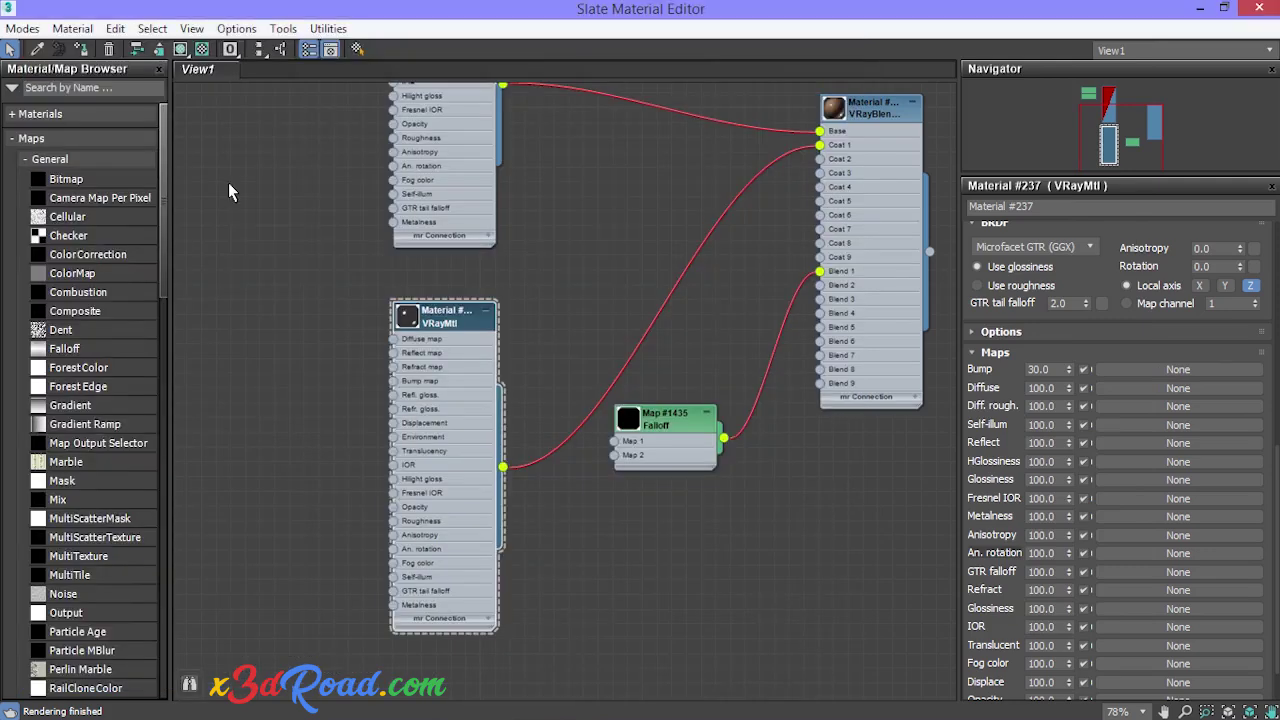
Step: Adjust the coat material's bump amount and render the PhysCamera001 view again at 1280 x 720
double_click(1044, 369)
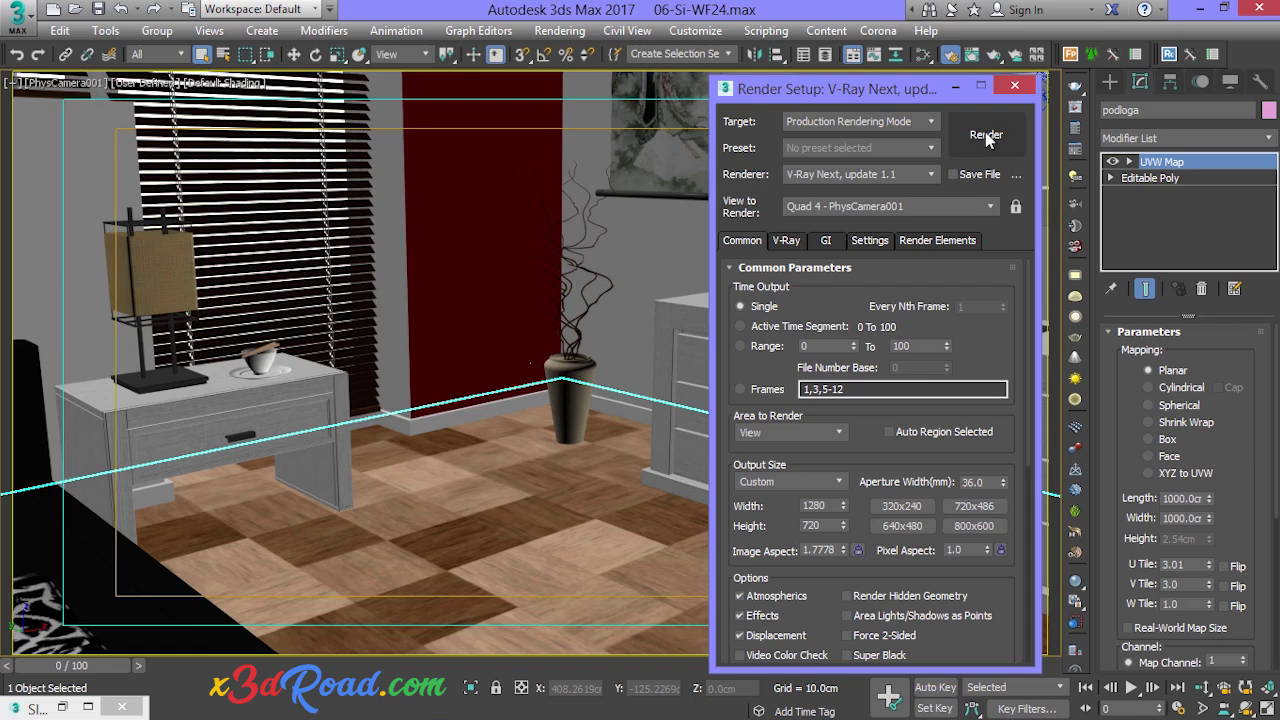
click(983, 137)
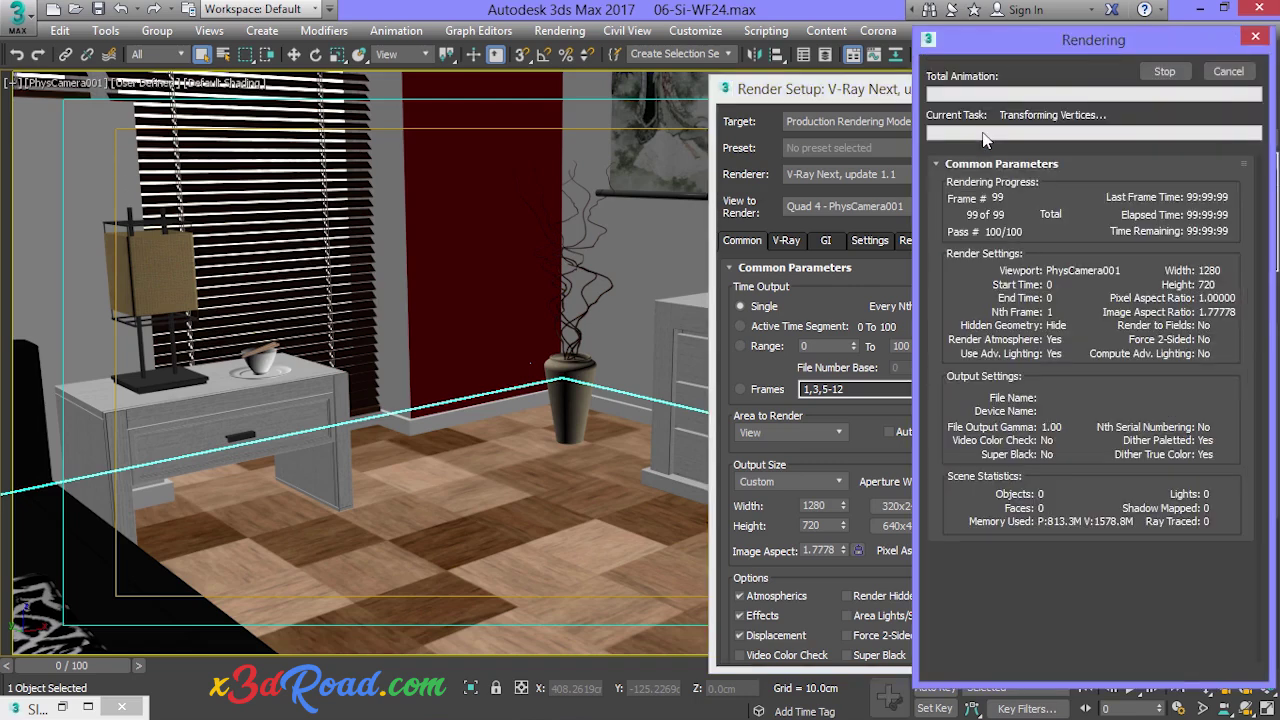